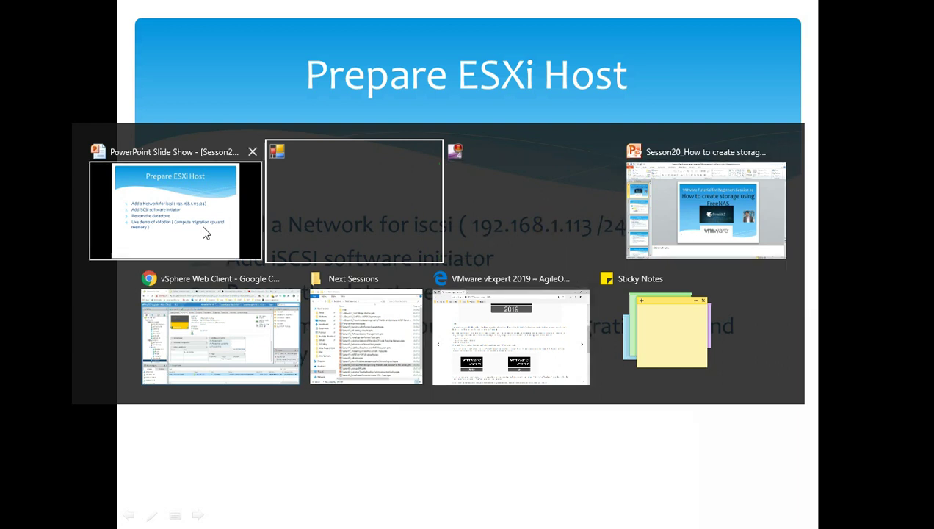
- Select FreeNAS-11-2 in the vSphere Navigator and check its FreeBSD (64-bit) guest OS
click(223, 353)
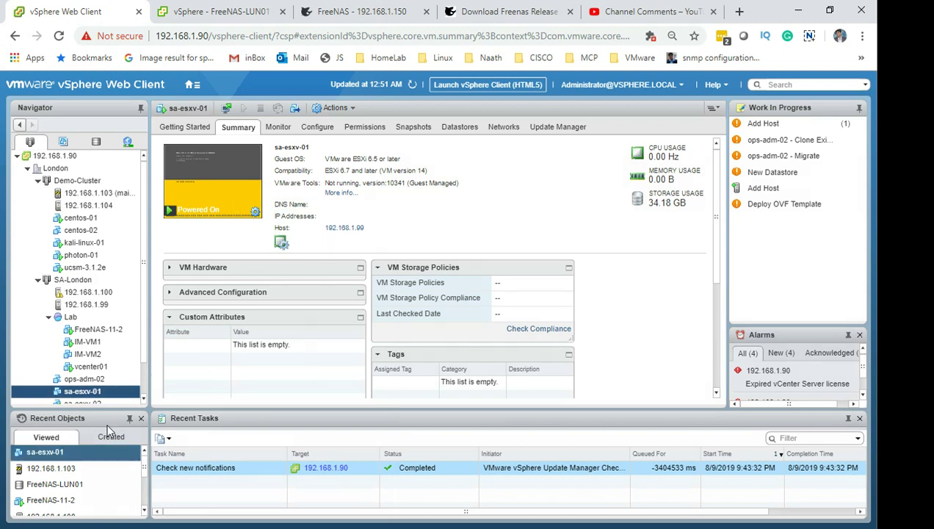
click(84, 332)
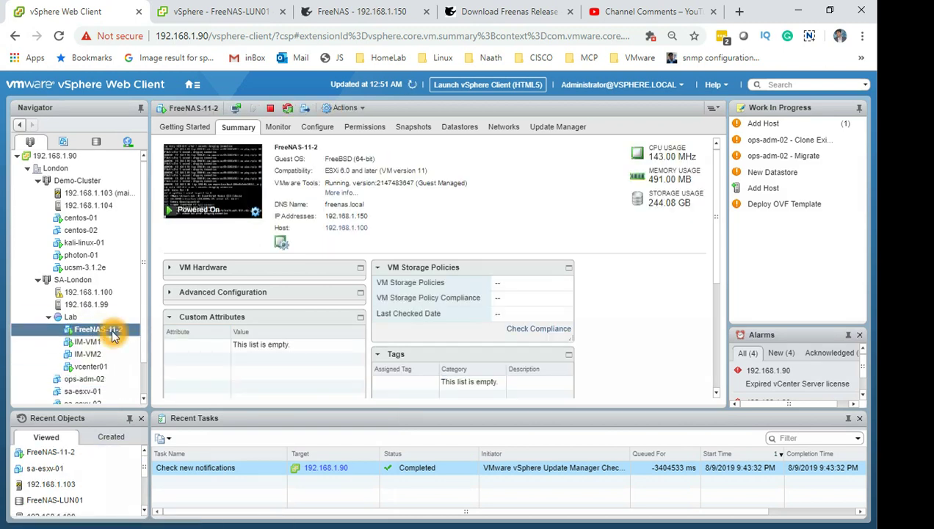
right_click(111, 334)
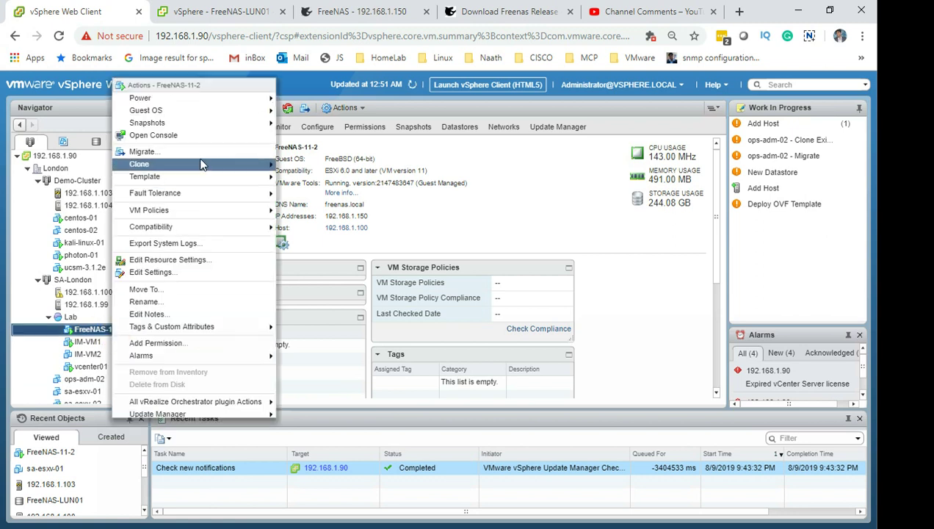
click(426, 215)
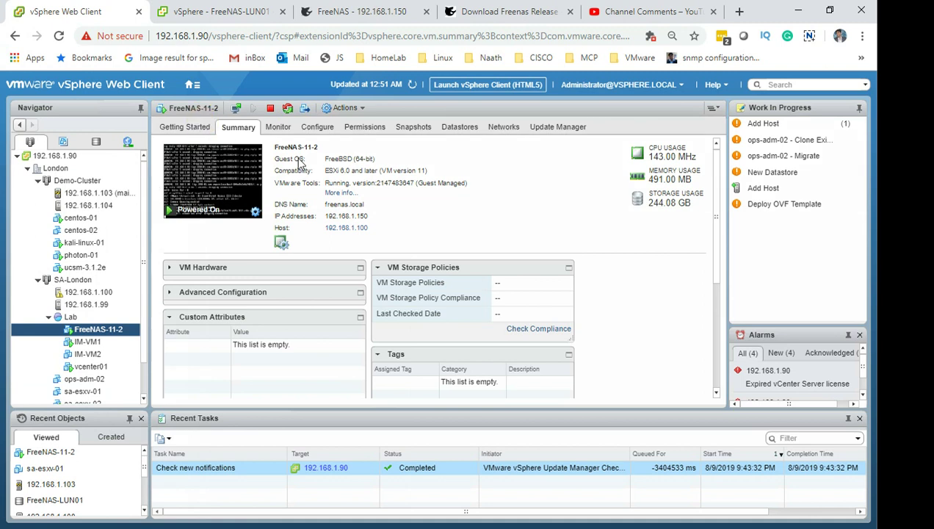
click(323, 157)
click(369, 156)
click(328, 159)
drag(327, 158, 376, 157)
click(455, 208)
- Open Edit Settings for FreeNAS-11-2 from its right-click actions menu
click(340, 180)
drag(340, 179, 336, 180)
click(354, 181)
click(342, 181)
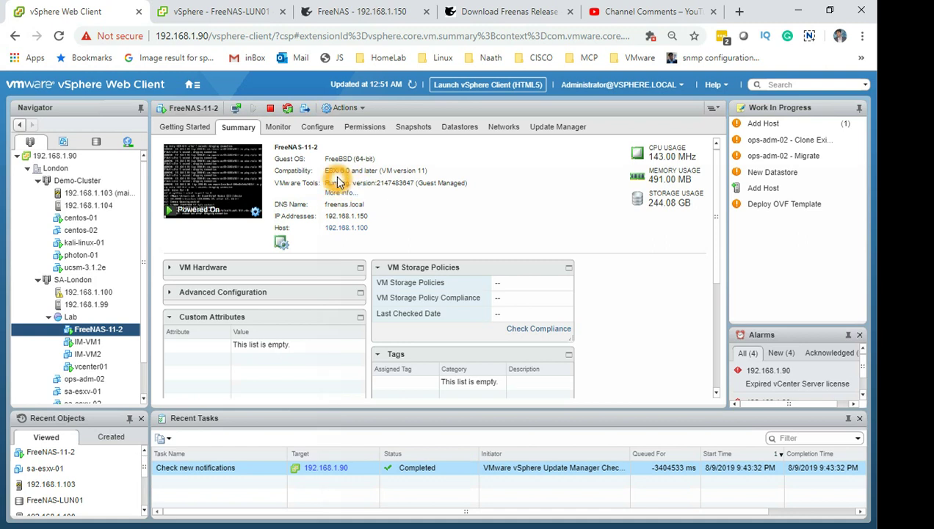
click(232, 251)
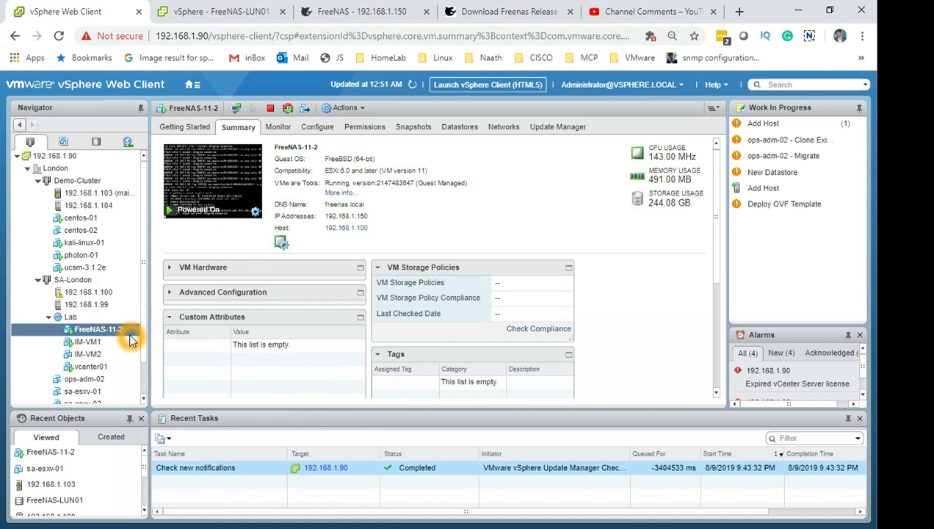
right_click(129, 334)
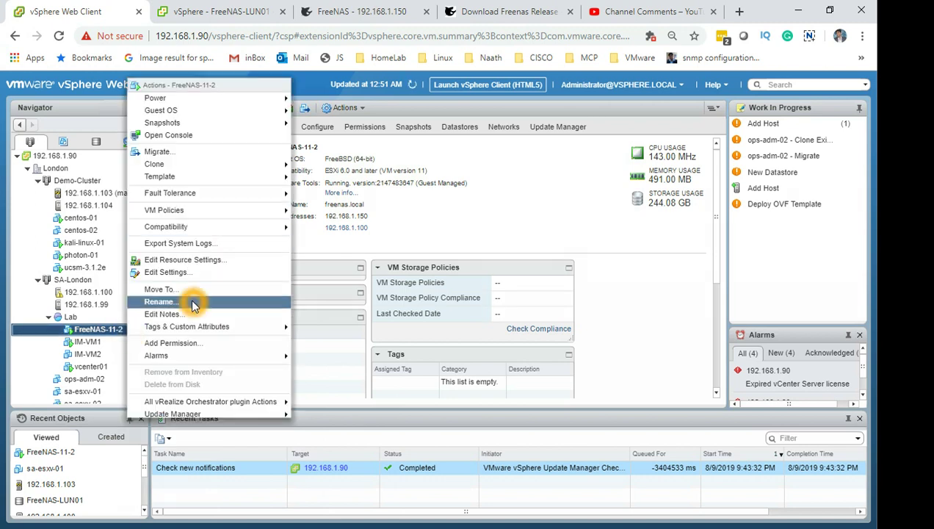
click(194, 272)
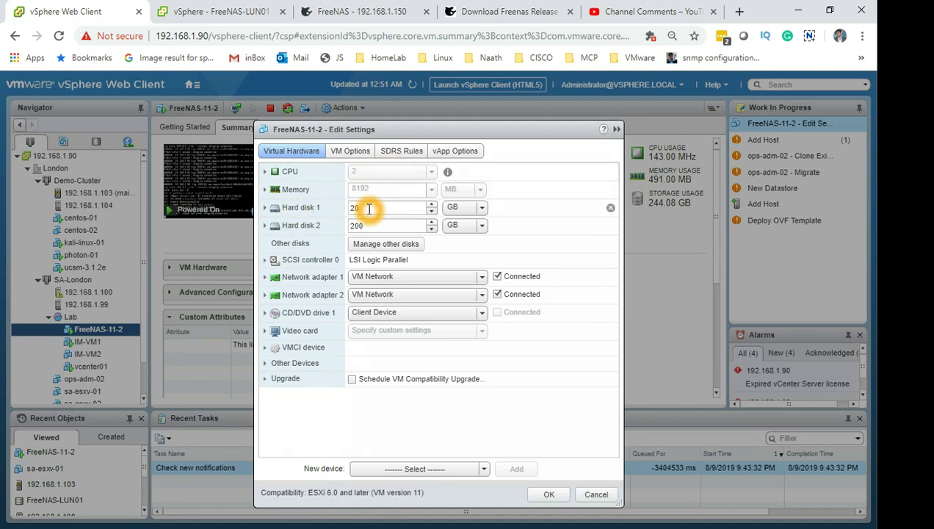
- Check the 20 GB and 200 GB hard disks and the other disks, then cancel Edit Settings
double_click(370, 208)
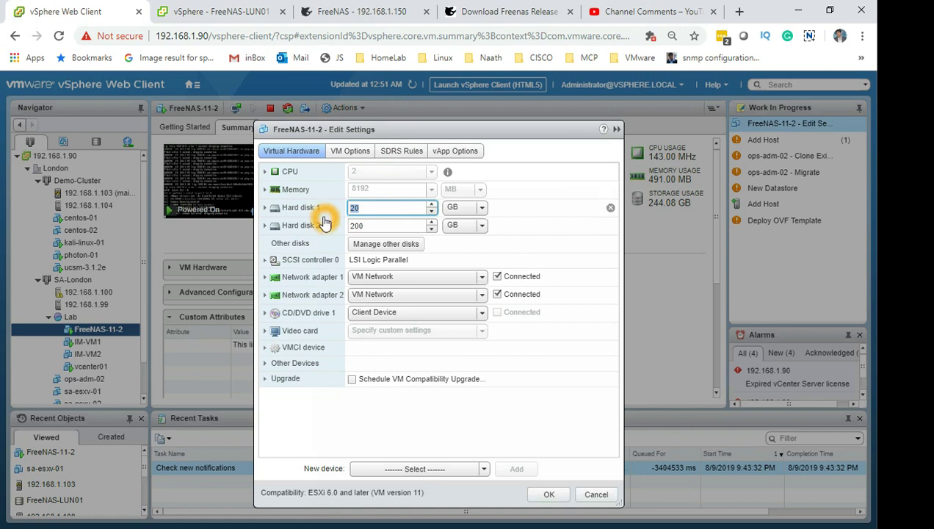
double_click(401, 225)
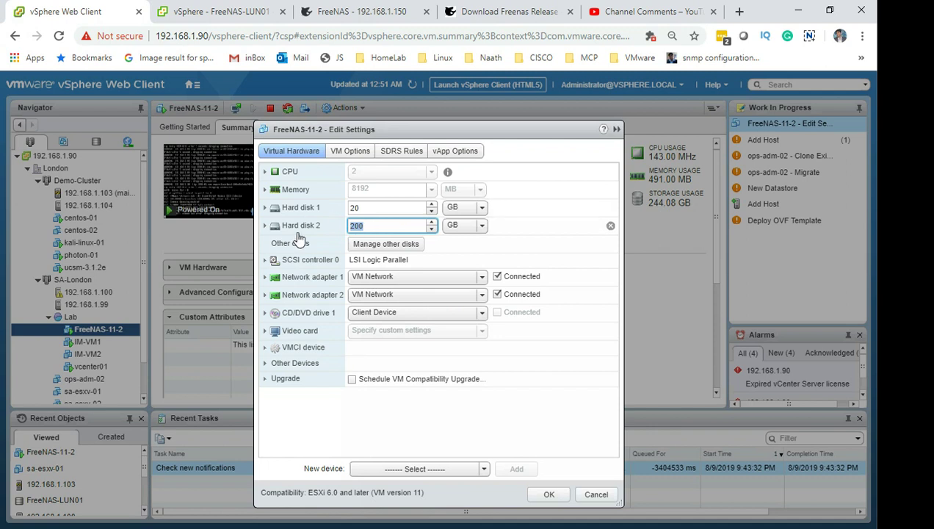
click(390, 247)
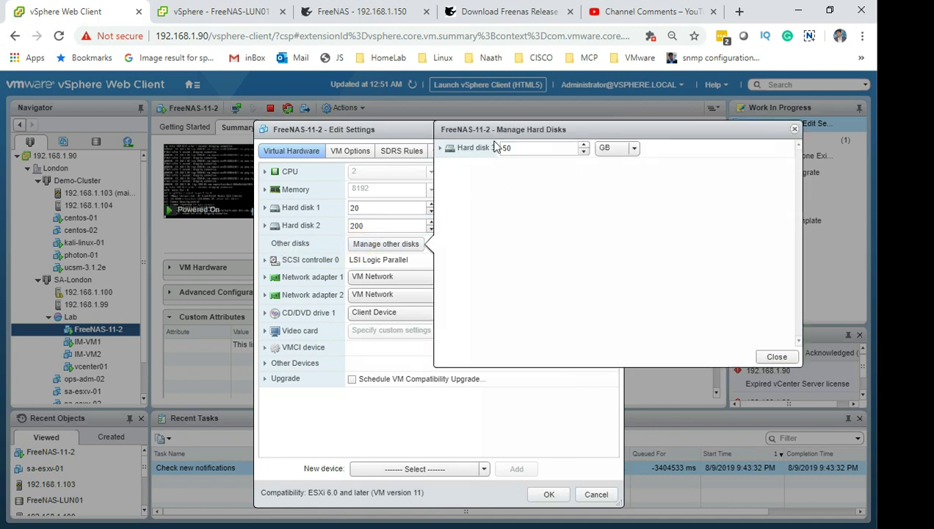
click(792, 360)
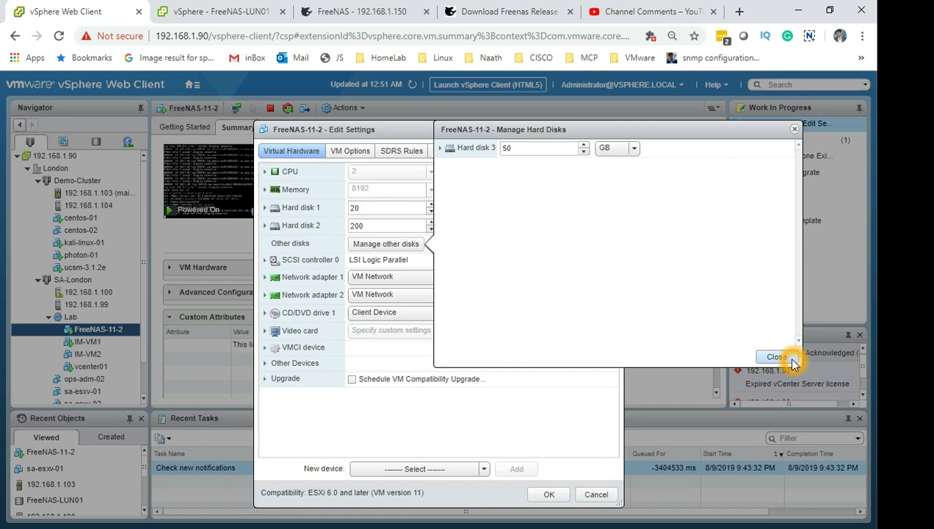
click(776, 357)
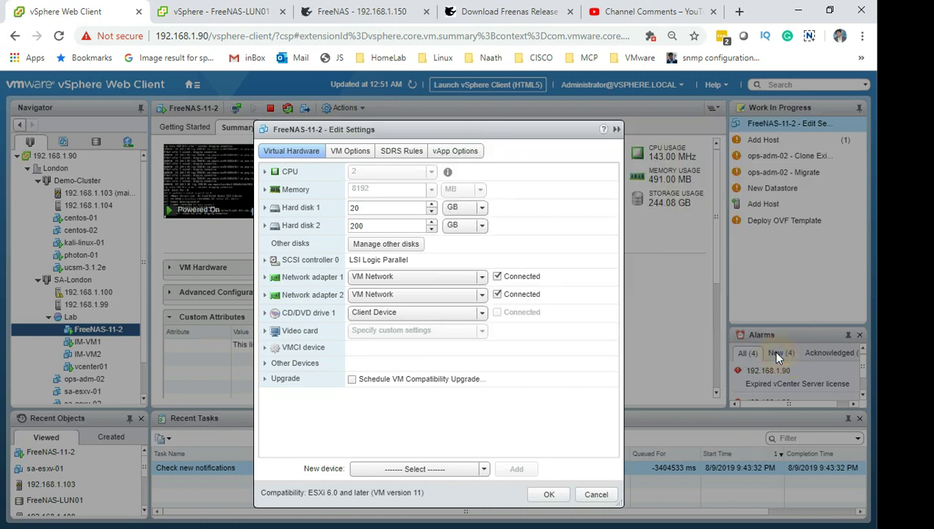
click(604, 496)
- Go from the freenas.org home page to the downloads page, skipping the newsletter signup
click(496, 13)
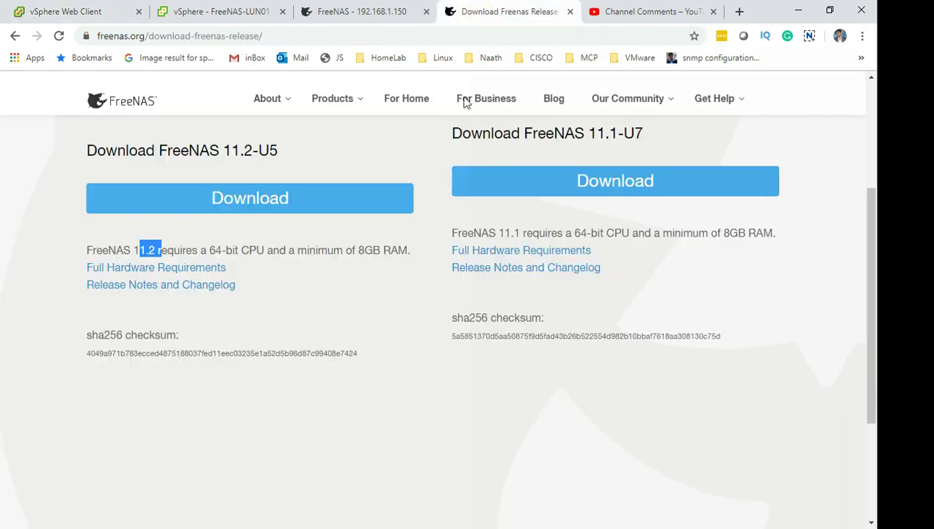
scroll(290, 129, up, 3)
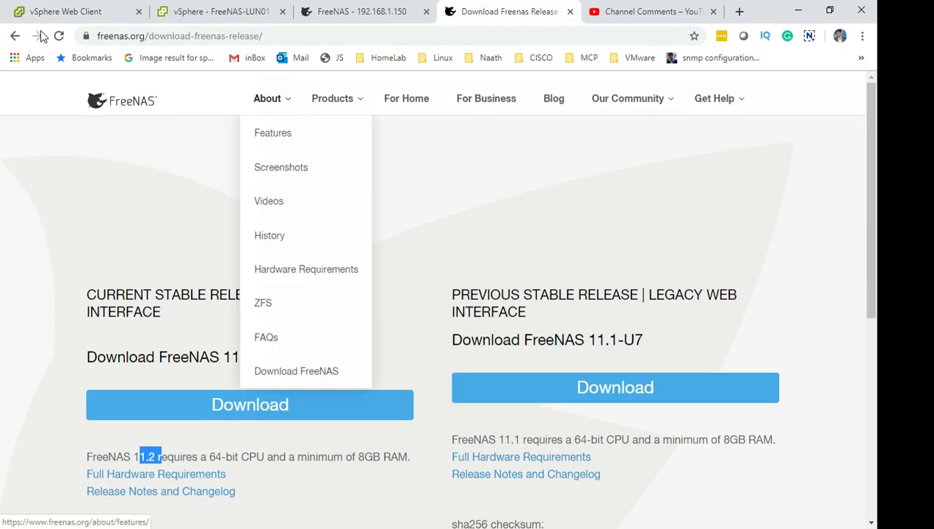
click(113, 95)
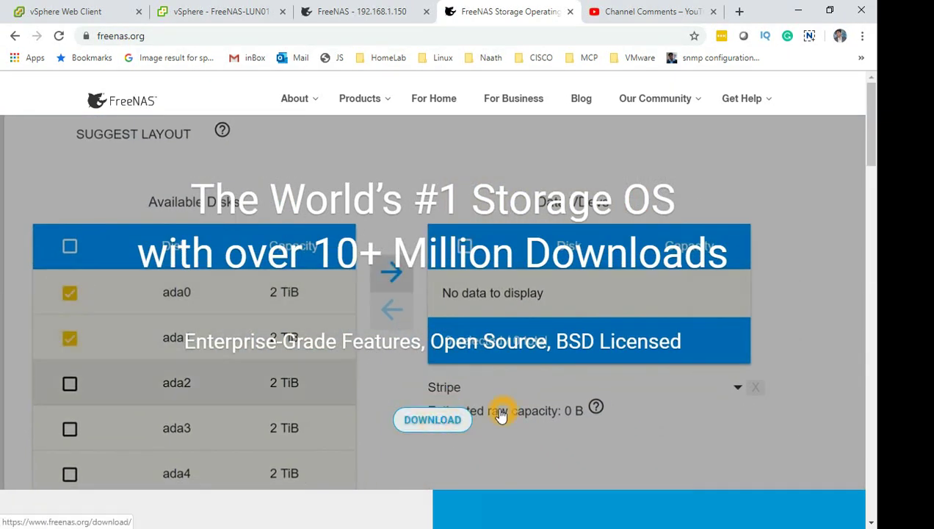
click(492, 415)
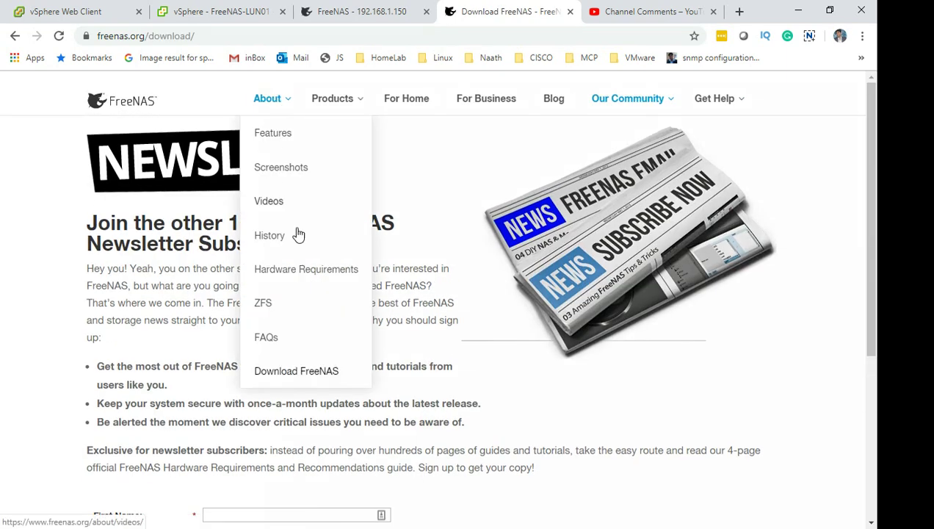
scroll(507, 382, down, 3)
click(507, 380)
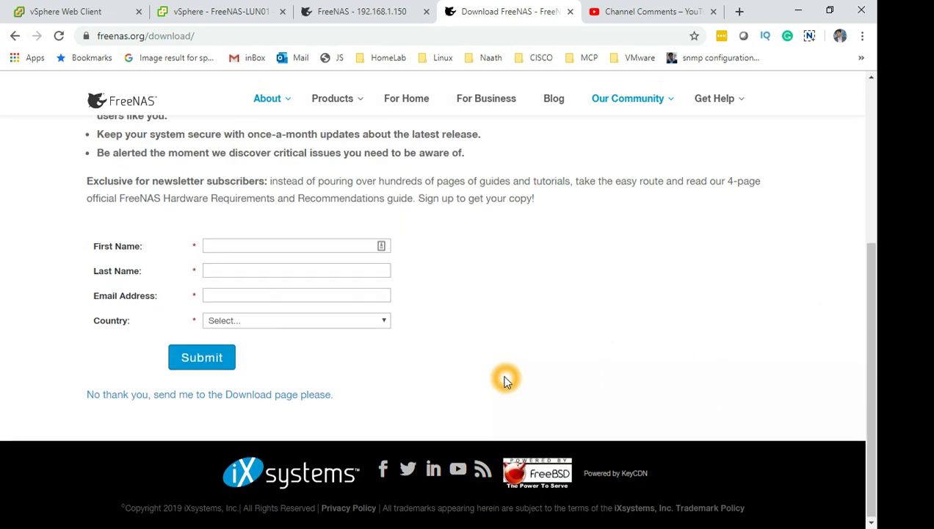
scroll(505, 378, up, 3)
scroll(302, 184, down, 3)
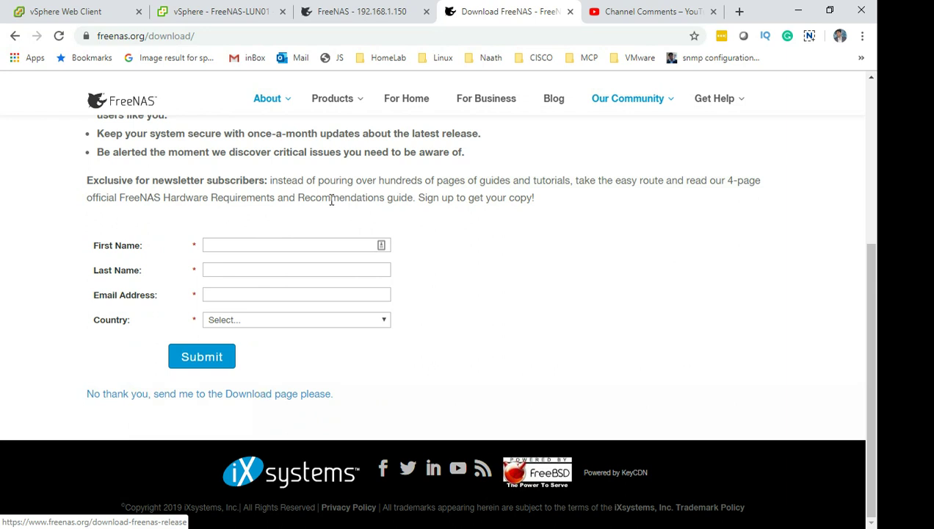
click(242, 393)
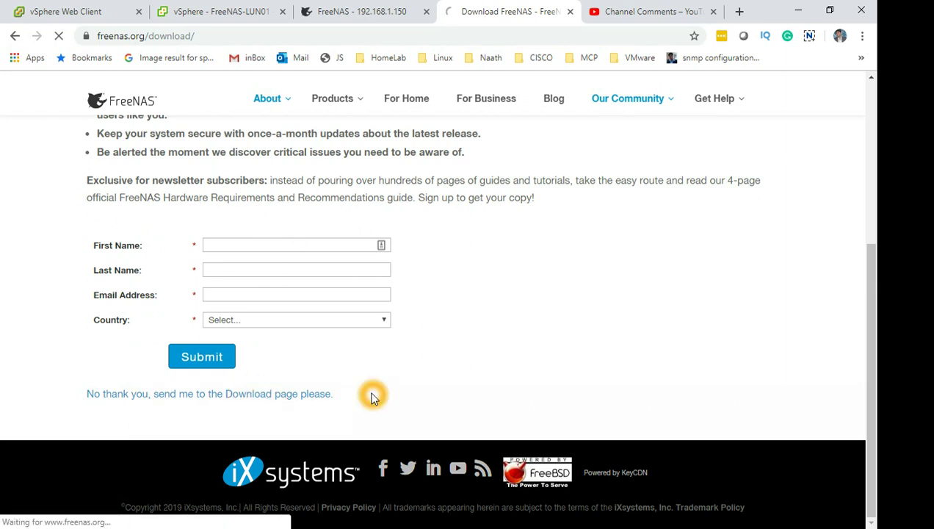
- Review the 11.2-U5 CPU and 8GB RAM requirements, then return to the FreeNAS web UI tab
click(318, 403)
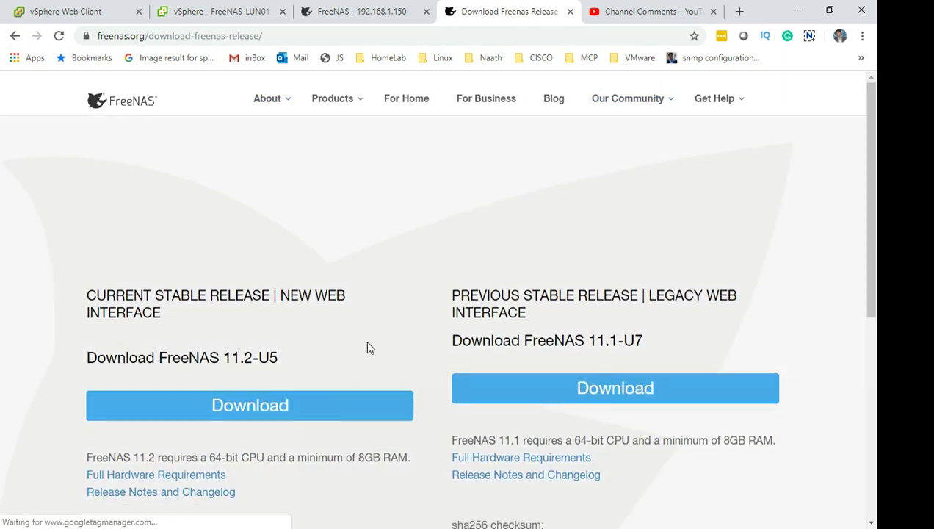
scroll(386, 316, down, 4)
scroll(386, 353, up, 4)
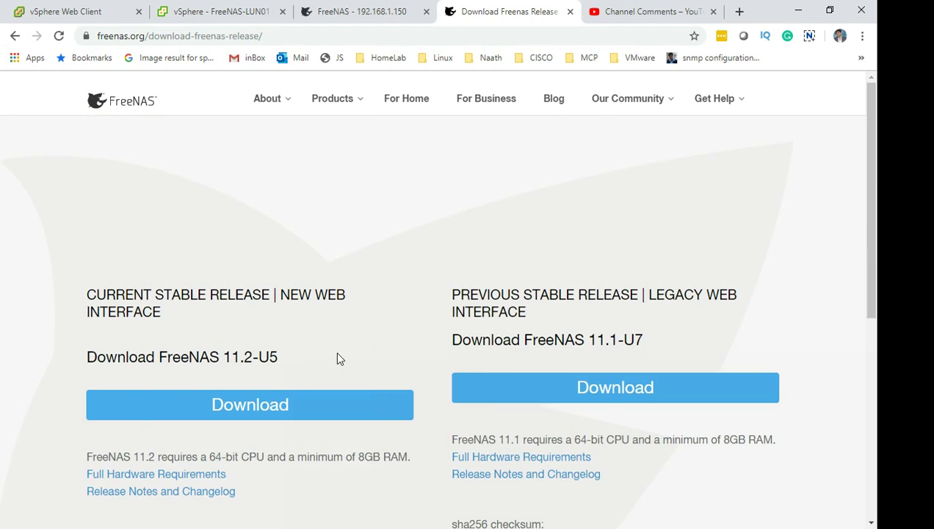
click(264, 380)
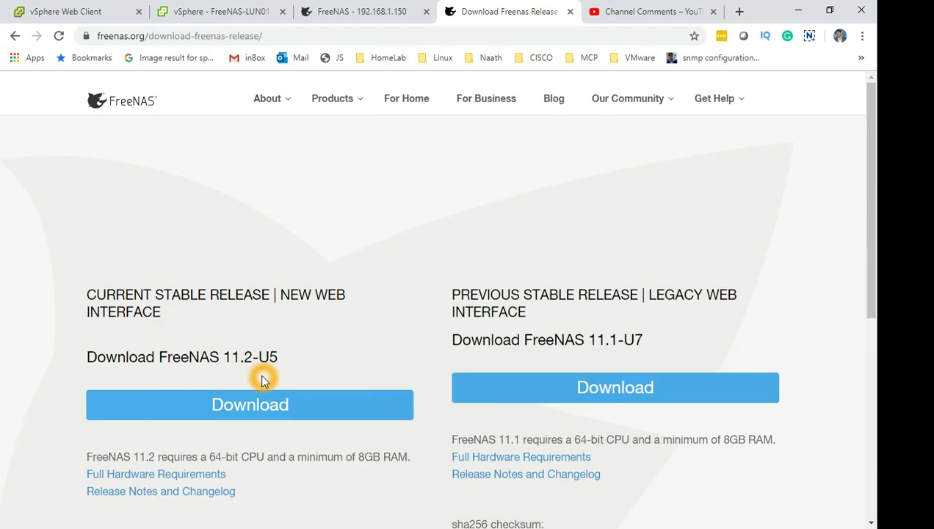
click(290, 374)
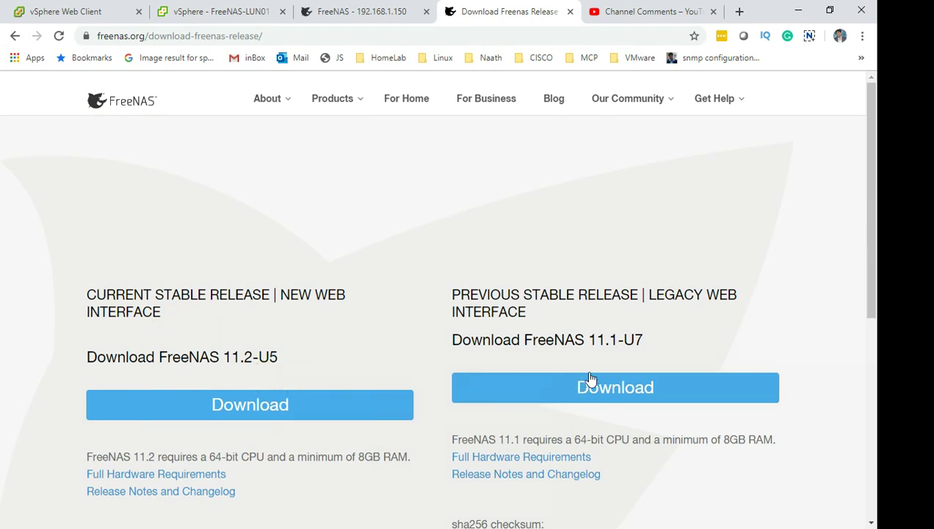
click(616, 350)
click(293, 413)
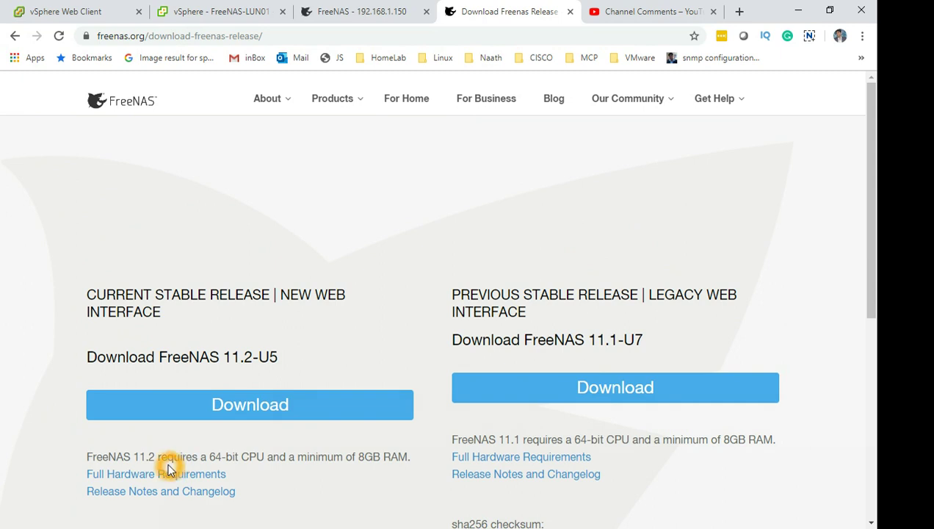
scroll(176, 418, down, 2)
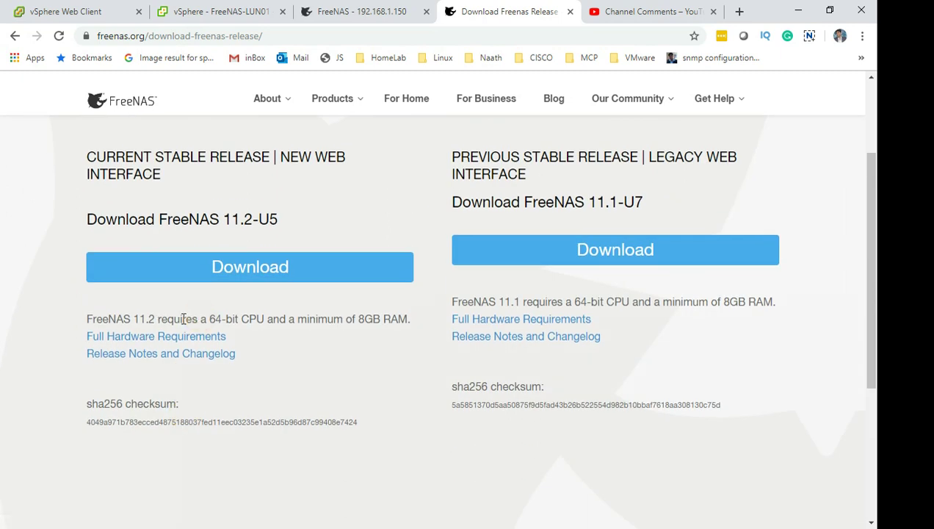
drag(207, 321, 412, 317)
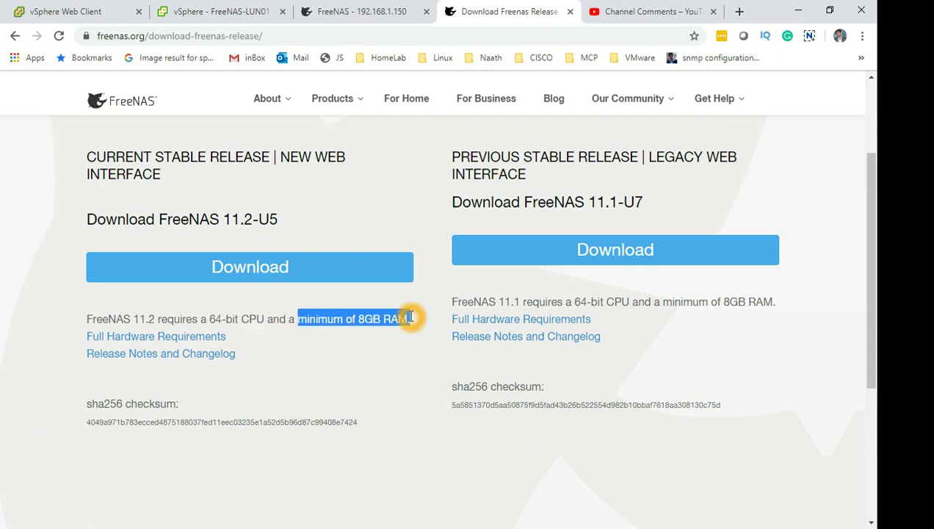
click(355, 390)
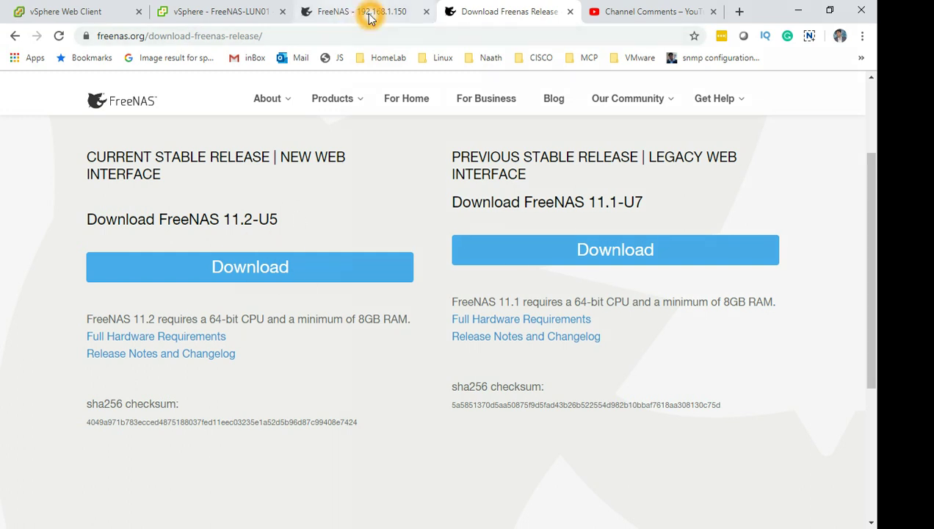
mouse_move(334, 98)
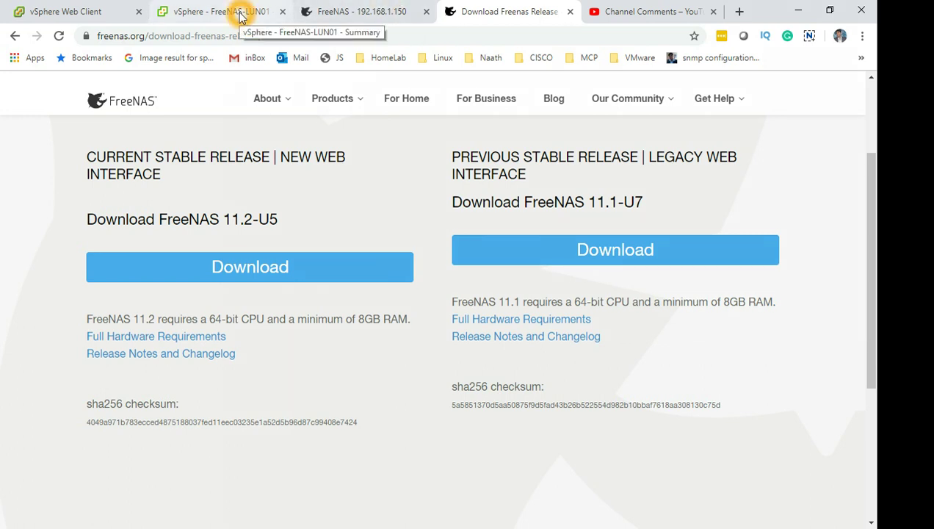
click(371, 13)
- Select the lun01 zvol, highlight the pools page URL, and go to the Dashboard
click(414, 365)
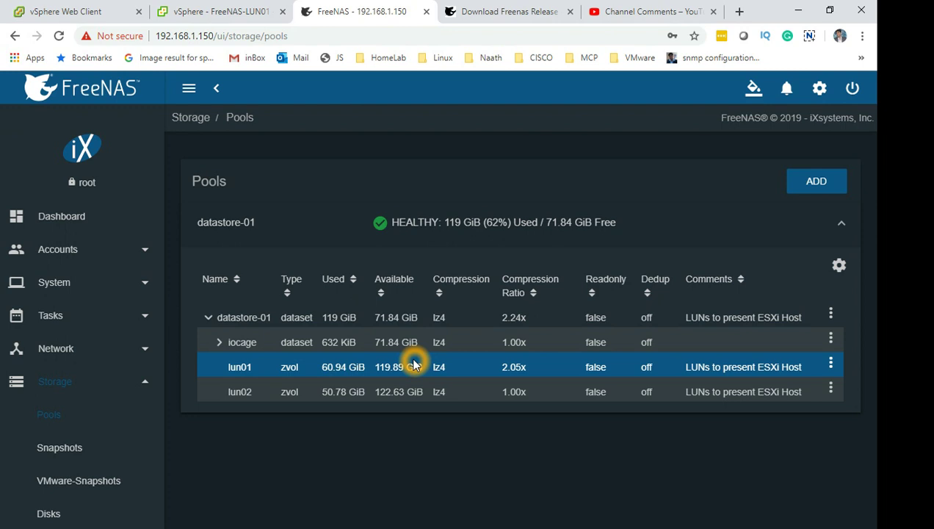
drag(161, 35, 309, 40)
click(309, 41)
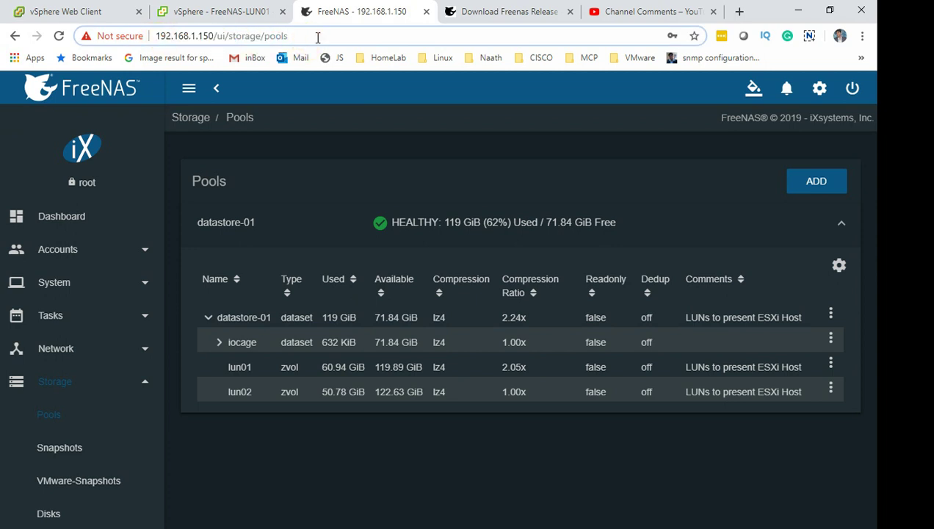
click(73, 223)
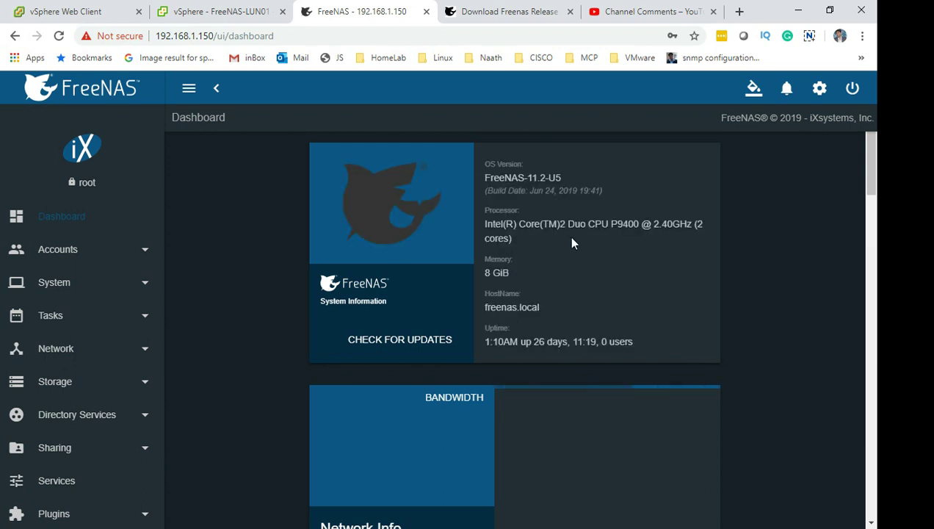
- Scroll through the Dashboard cards, then open System > NTP Servers listing three freebsd pool entries
scroll(639, 165, down, 3)
scroll(619, 353, down, 3)
scroll(574, 437, down, 5)
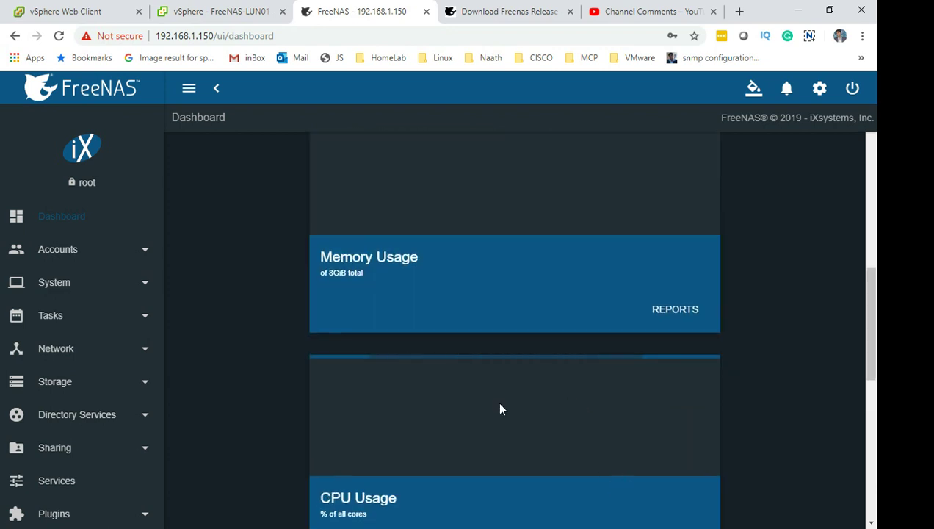
scroll(514, 478, down, 5)
scroll(511, 481, down, 3)
scroll(502, 441, up, 8)
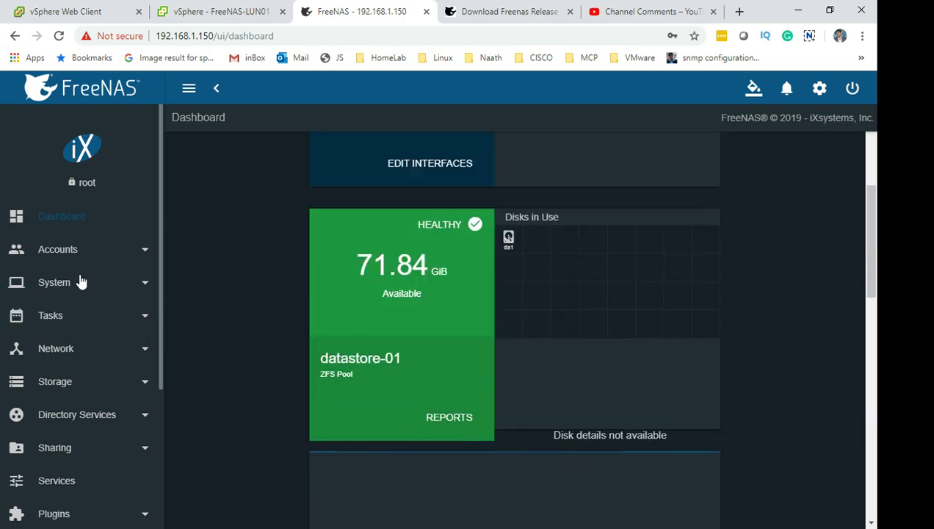
click(75, 288)
click(72, 366)
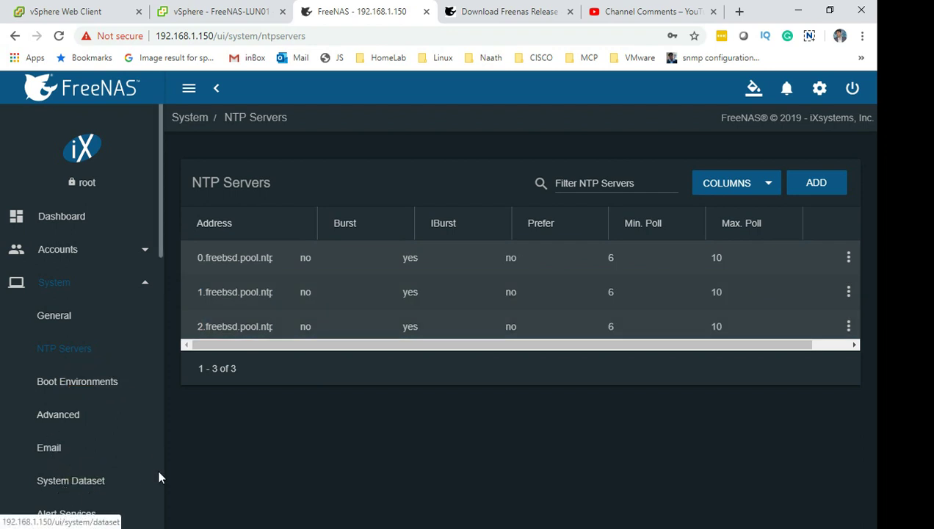
- Review the System General settings: Europe/London timezone and Syslog level
click(66, 317)
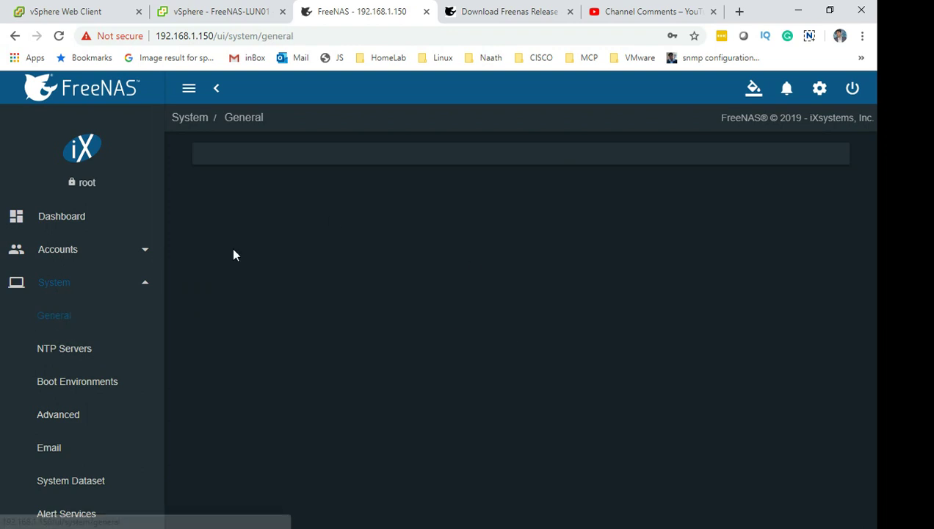
scroll(415, 389, down, 3)
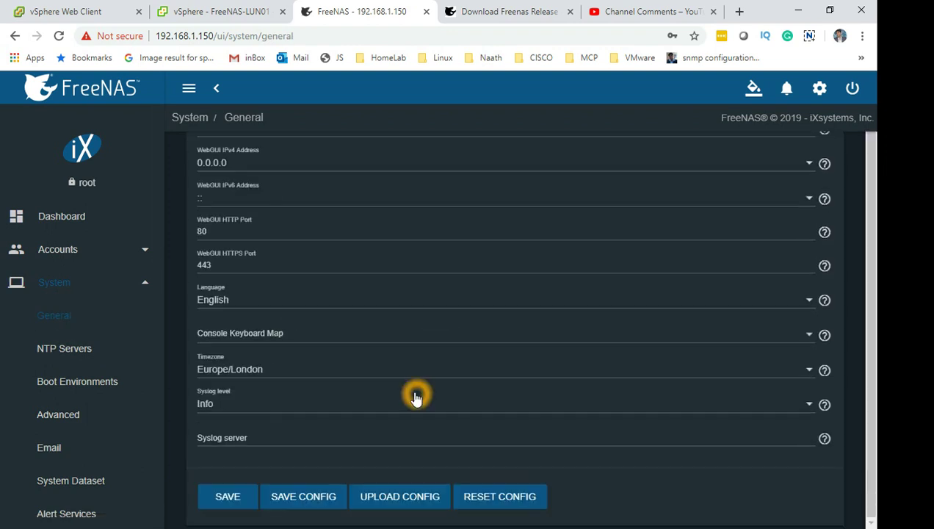
click(216, 391)
click(254, 373)
scroll(114, 392, down, 3)
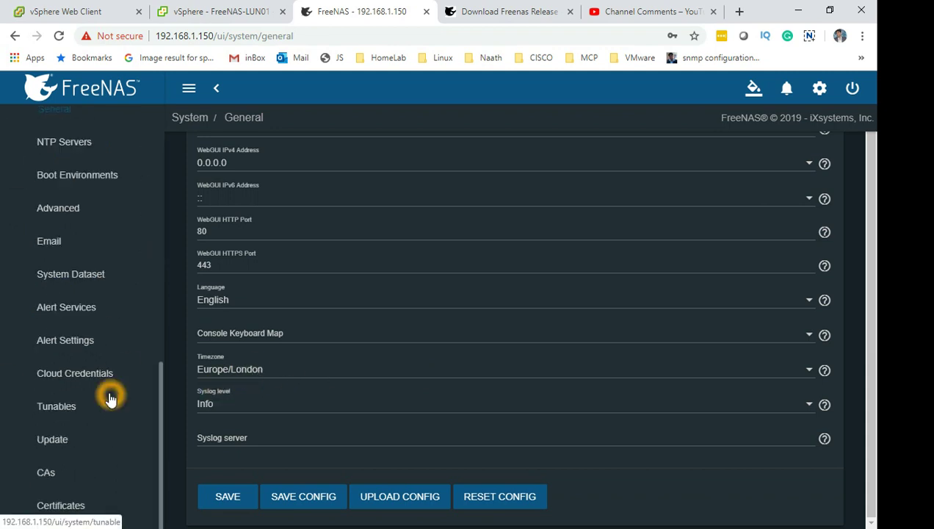
scroll(103, 345, up, 3)
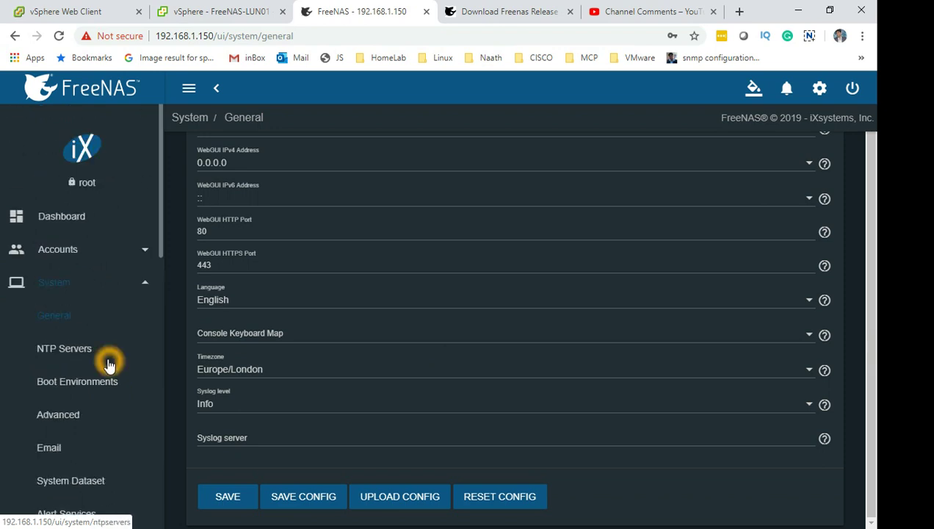
- Collapse System and open Network > Global Configuration showing hostname freenas, domain local
click(57, 289)
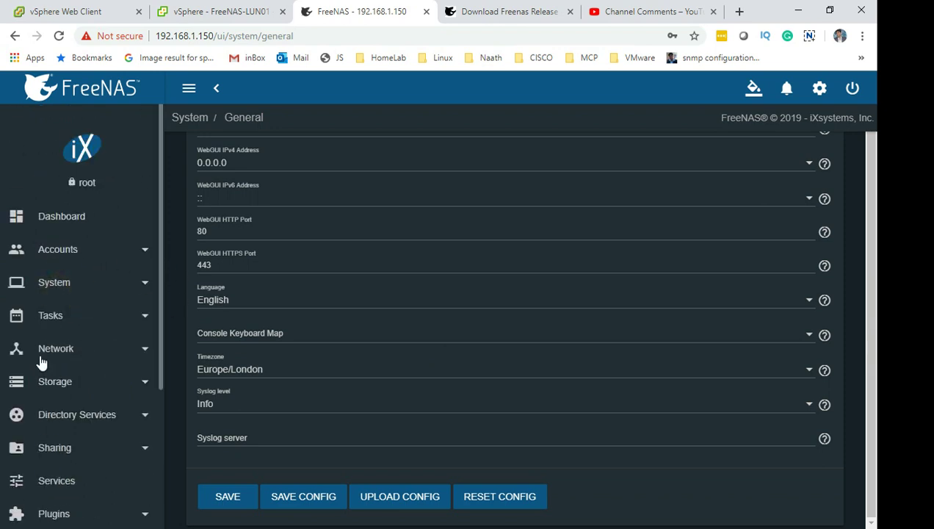
click(64, 350)
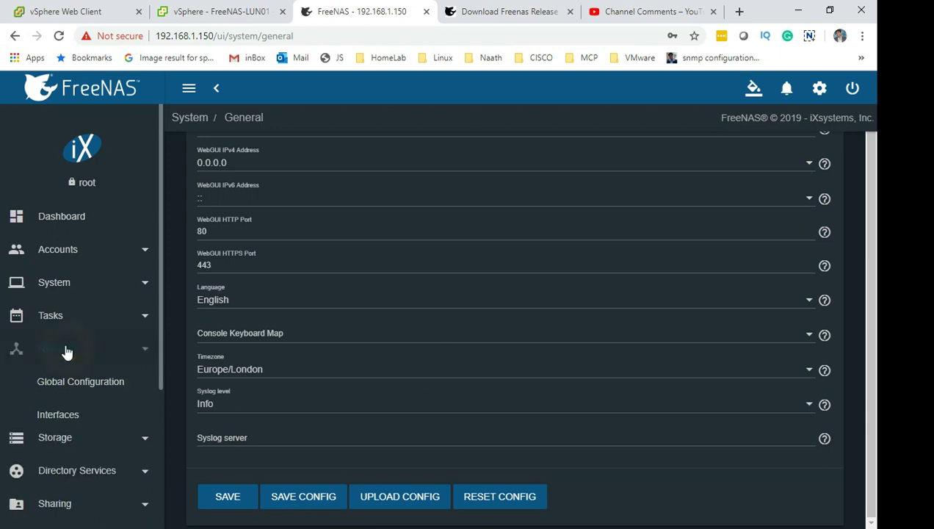
click(429, 359)
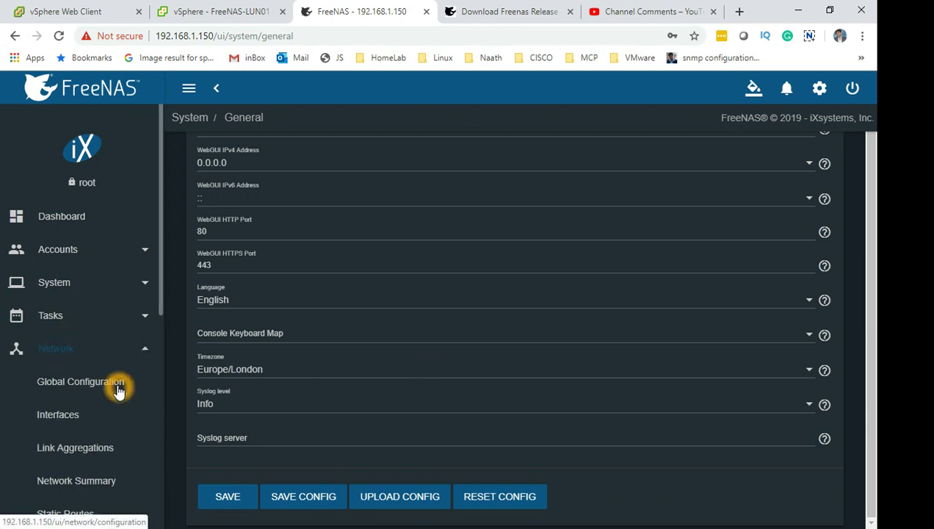
click(119, 389)
- Review the Global Configuration Domain (local) and Additional Domains fields
click(446, 294)
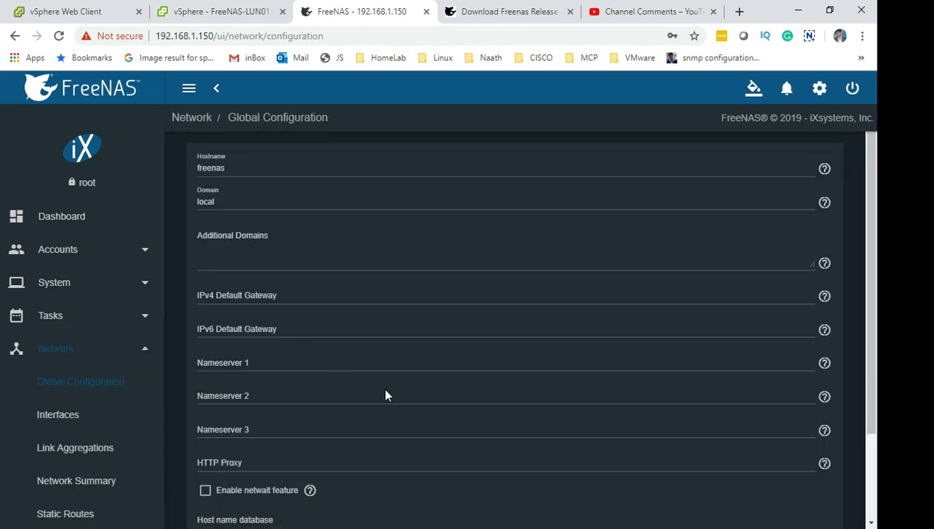
click(262, 231)
click(222, 209)
scroll(294, 476, down, 2)
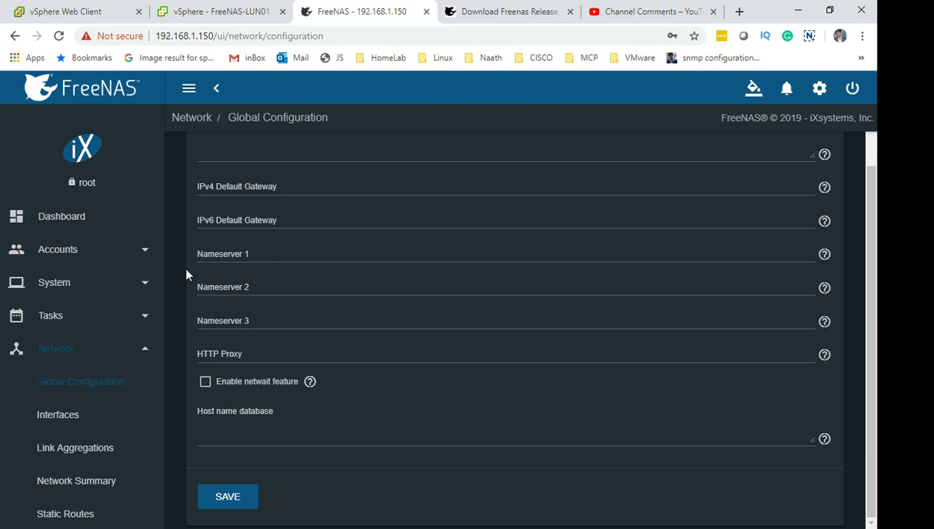
scroll(105, 397, down, 1)
- Check the em0 interface's IPv4 address 192.168.1.150/24 in the Network Interfaces list
click(74, 343)
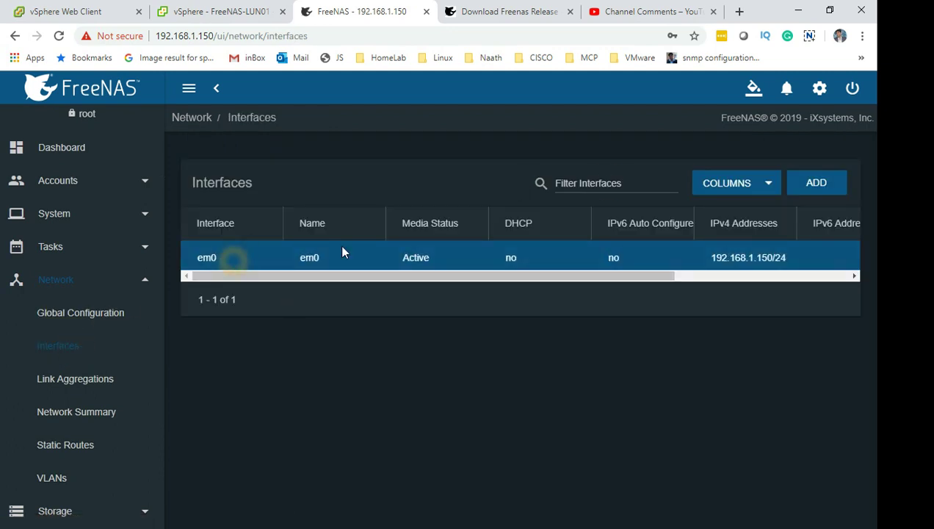
click(492, 248)
click(750, 262)
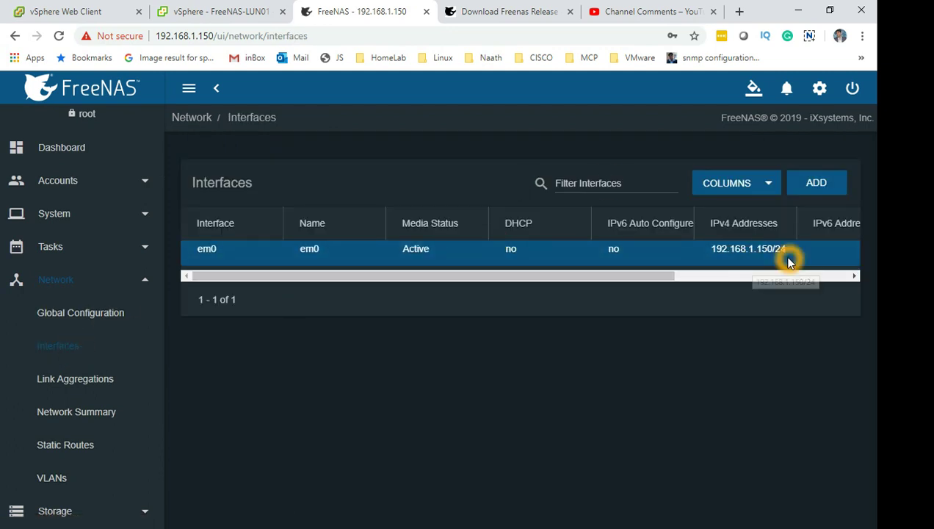
click(737, 251)
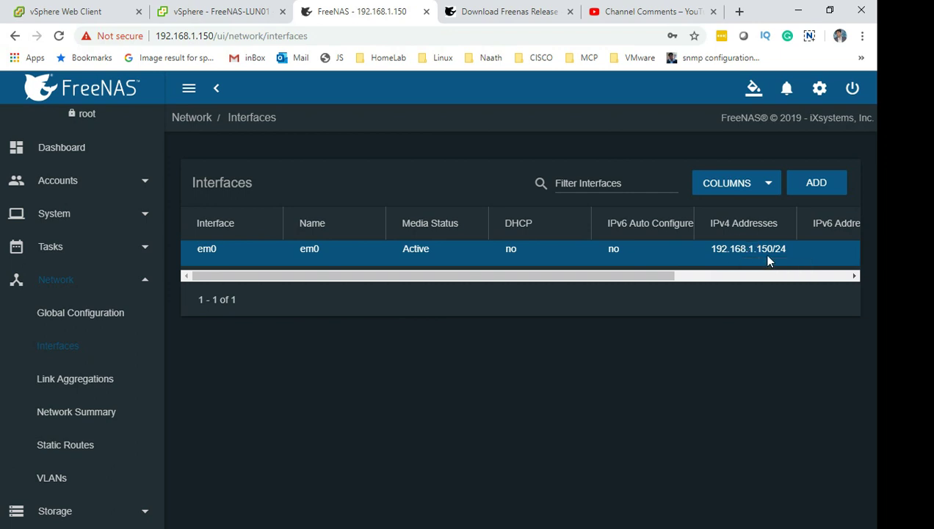
click(786, 277)
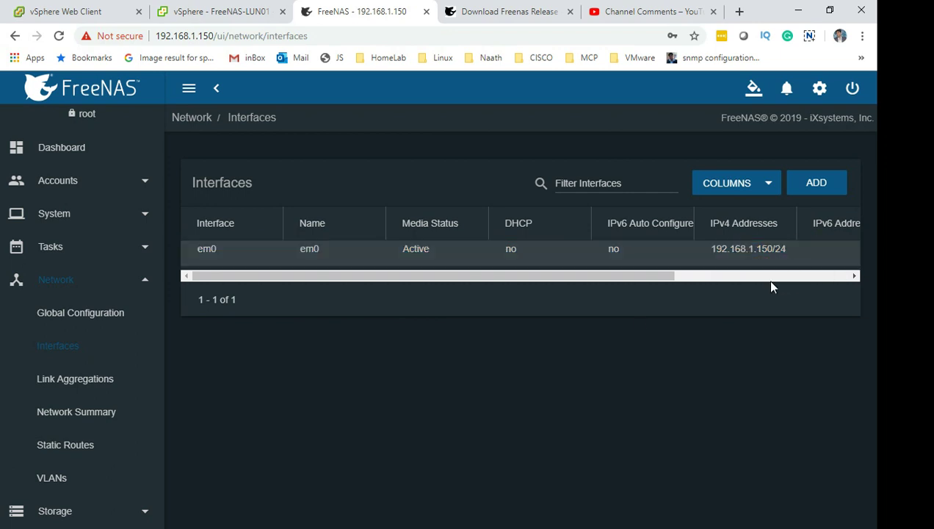
click(101, 410)
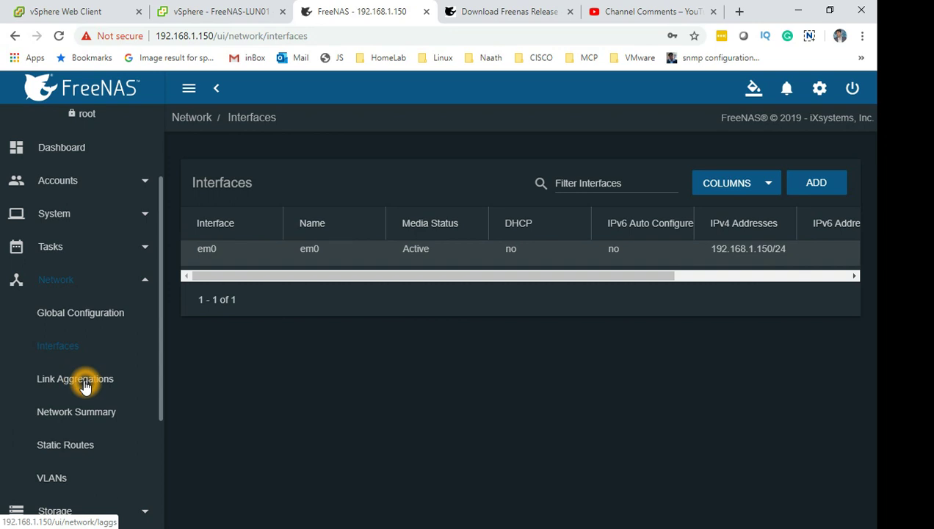
- Browse Link Aggregations, Network Summary and VLANs, ending on the empty Static Routes page
click(85, 386)
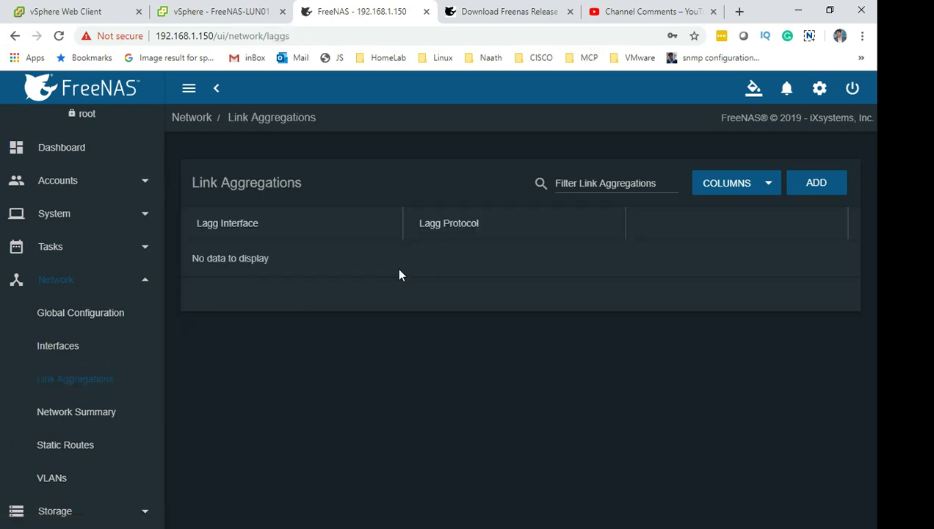
click(78, 413)
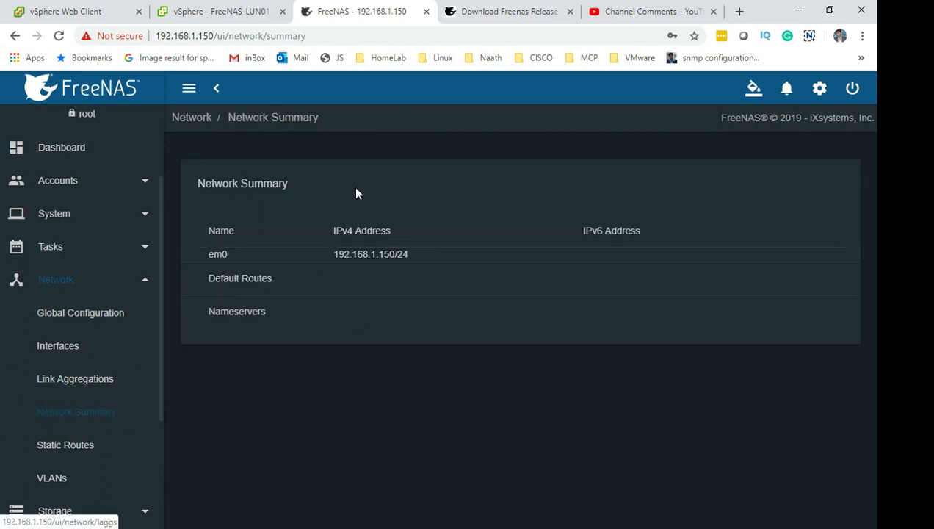
scroll(70, 452, down, 3)
click(78, 461)
click(54, 273)
click(60, 241)
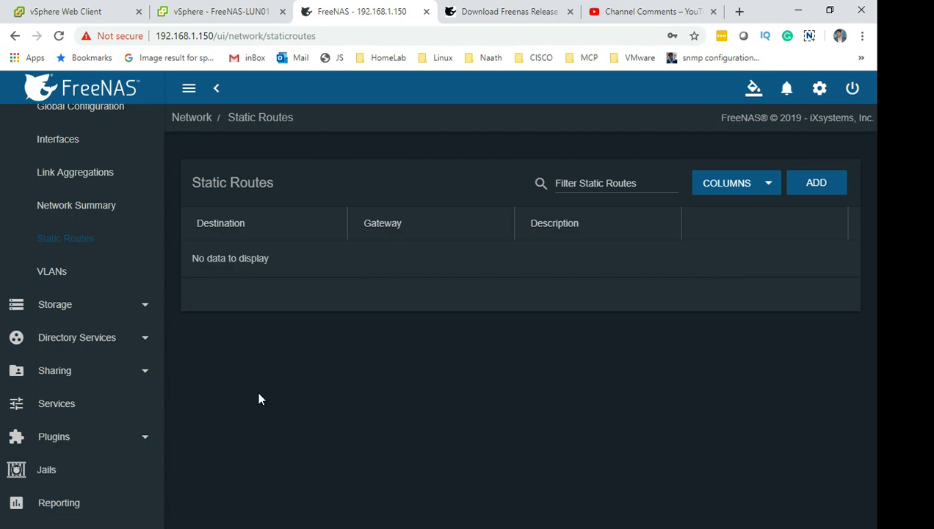
scroll(118, 220, up, 2)
- Expand Storage in the sidebar and open Pools, showing healthy datastore-01 (119 GiB used, lz4)
click(59, 141)
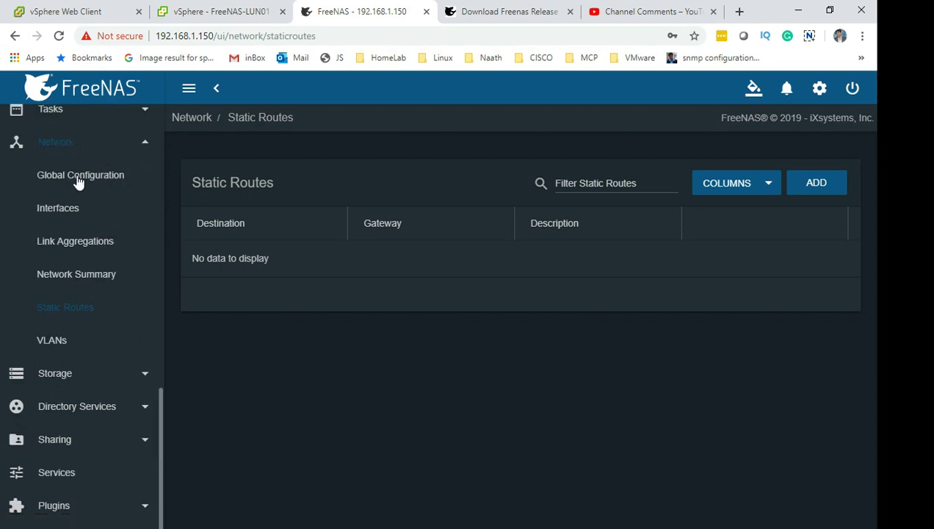
click(124, 416)
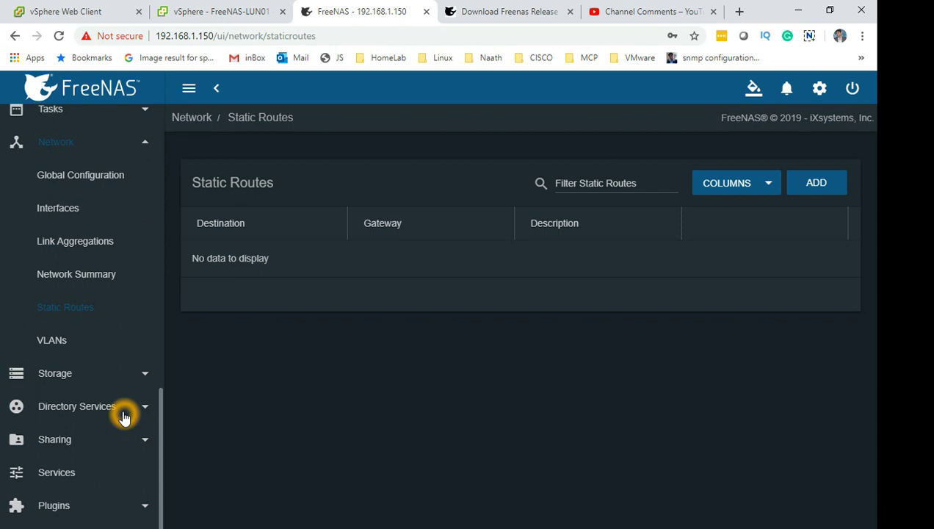
click(51, 376)
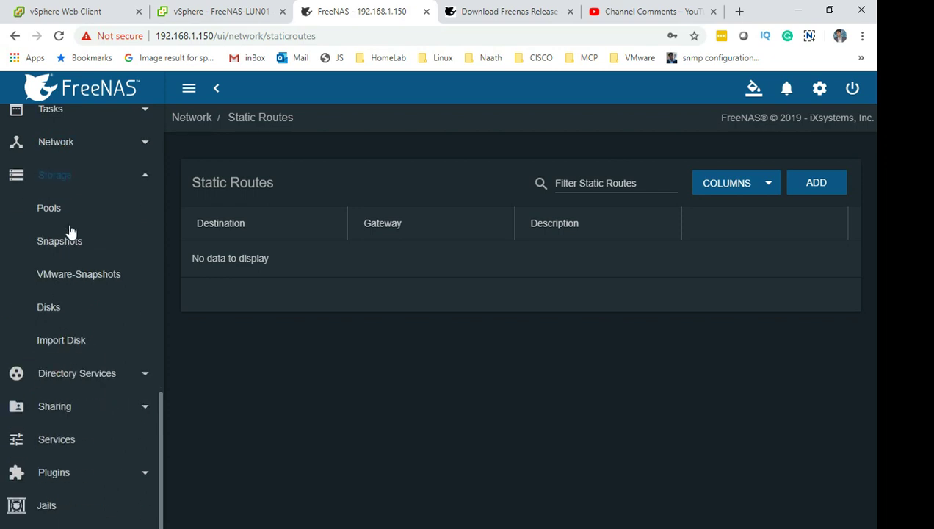
click(59, 178)
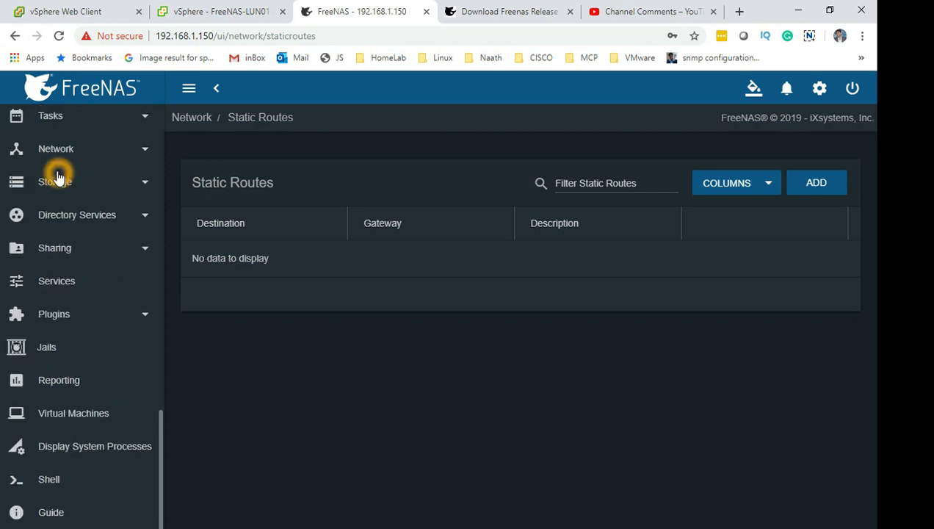
click(59, 179)
click(47, 210)
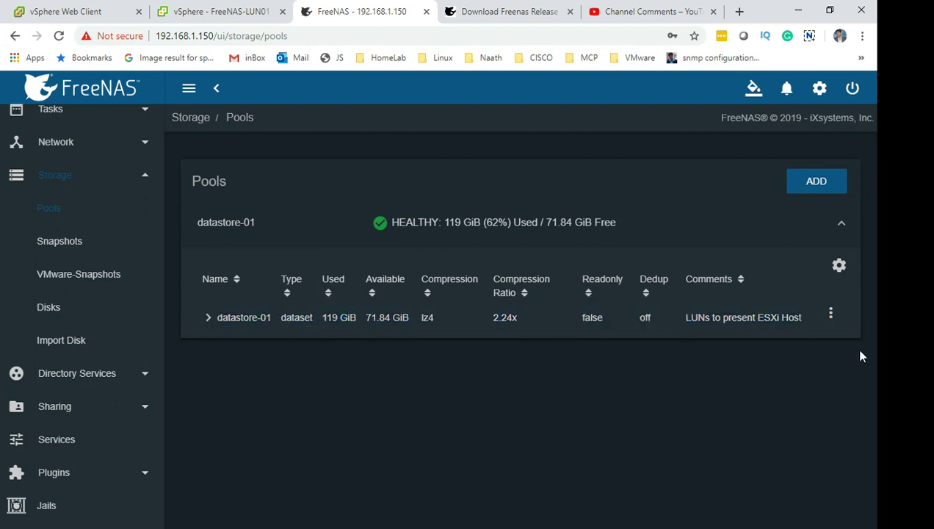
- Expand datastore-01 and inspect zvol lun01: 60.94 GiB used, 119.89 GiB available
click(831, 313)
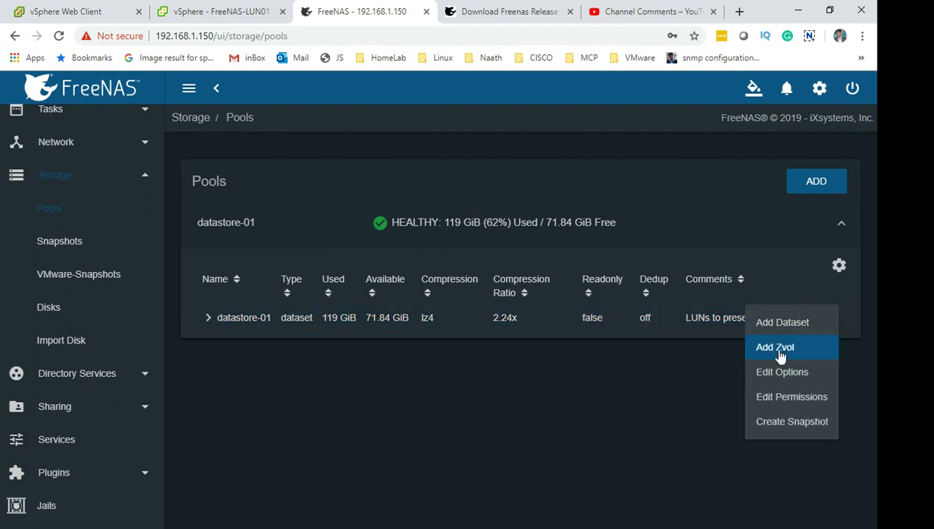
click(675, 386)
click(209, 317)
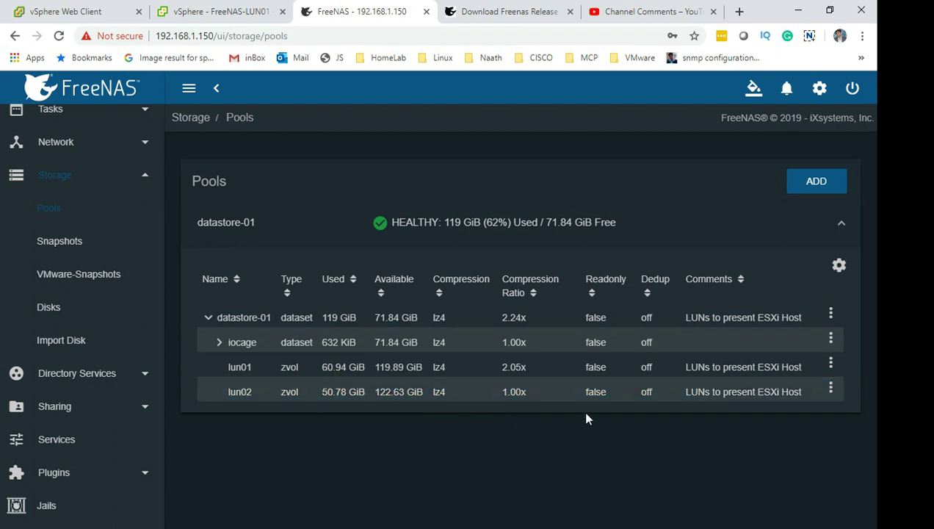
click(371, 365)
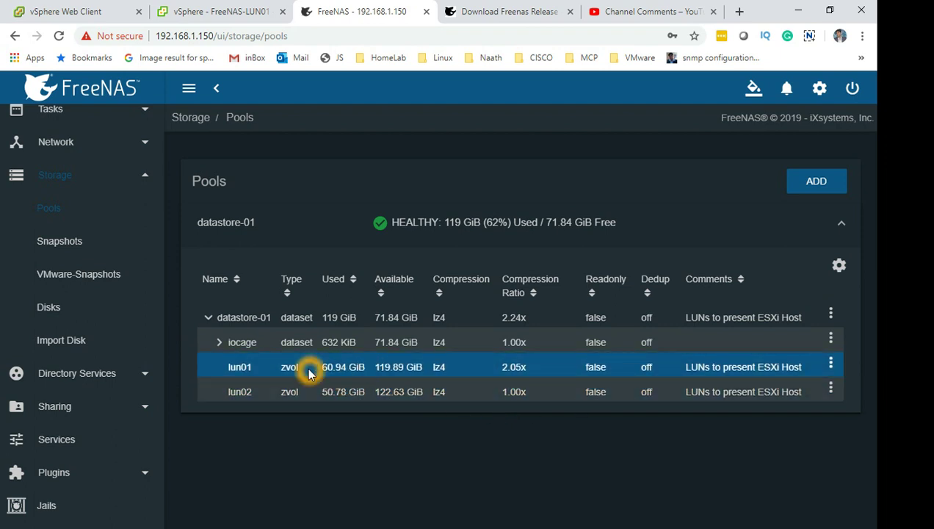
drag(317, 369, 844, 377)
click(532, 453)
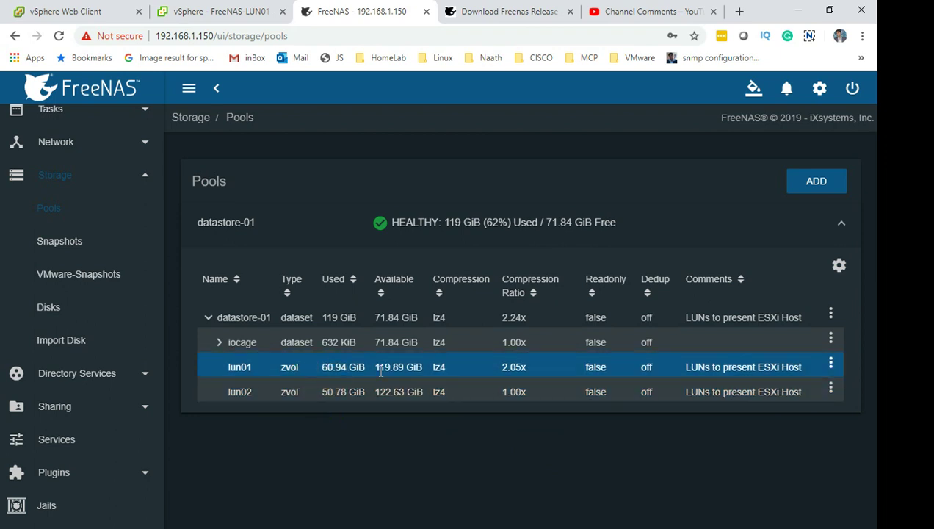
click(270, 365)
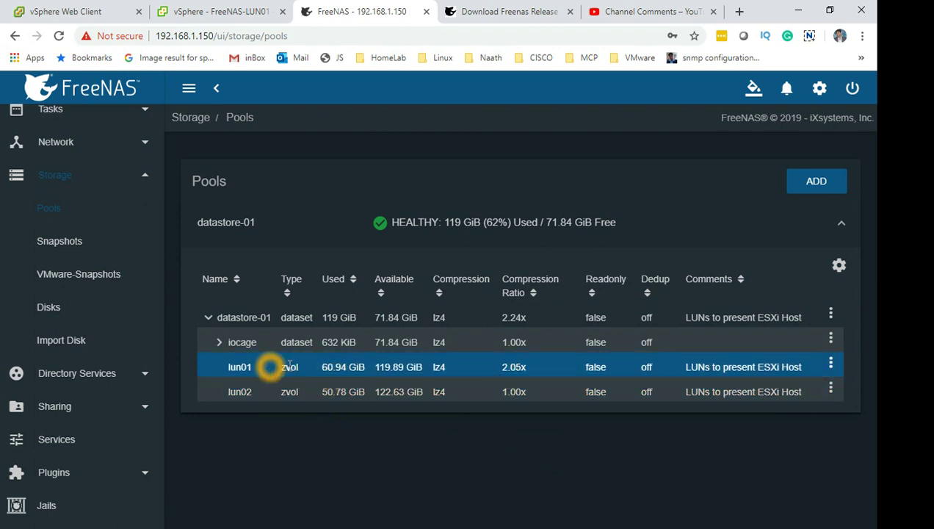
click(328, 365)
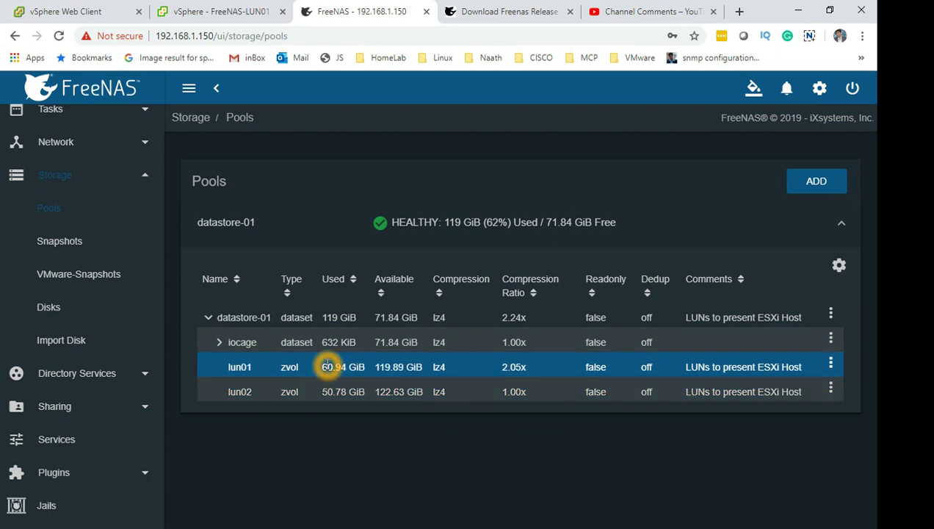
click(425, 370)
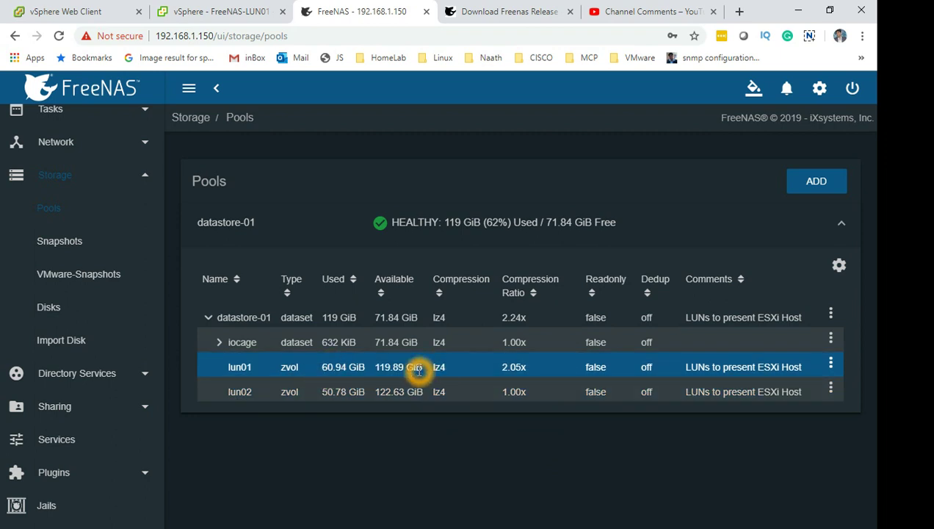
click(388, 461)
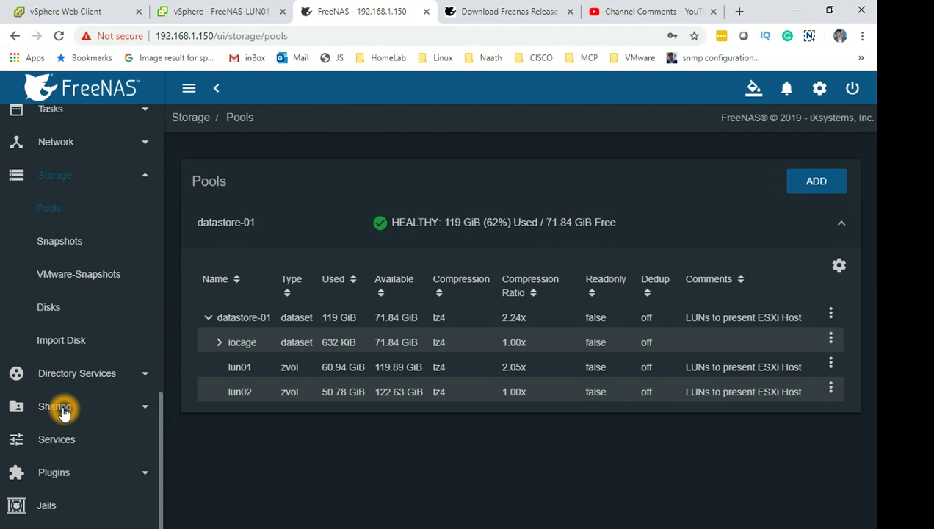
- Open Services and confirm iSCSI is set to start automatically
click(60, 441)
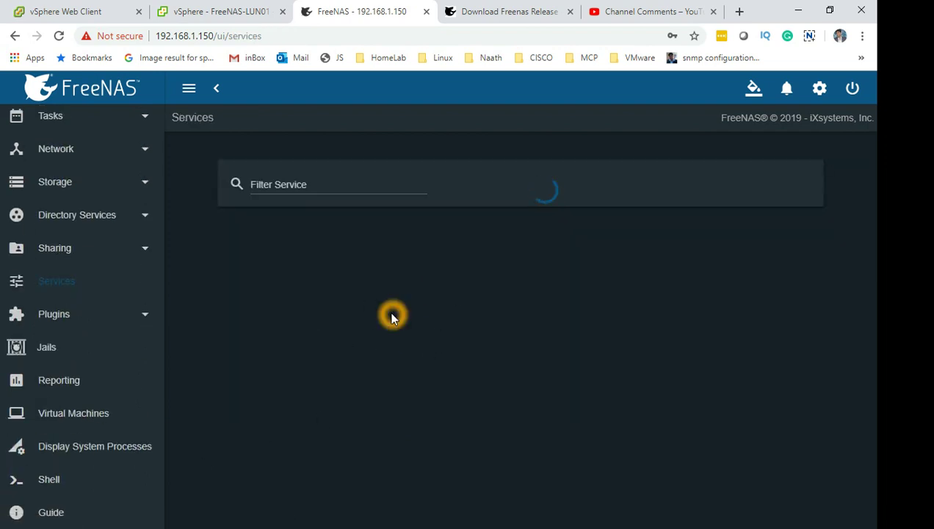
click(70, 288)
click(707, 330)
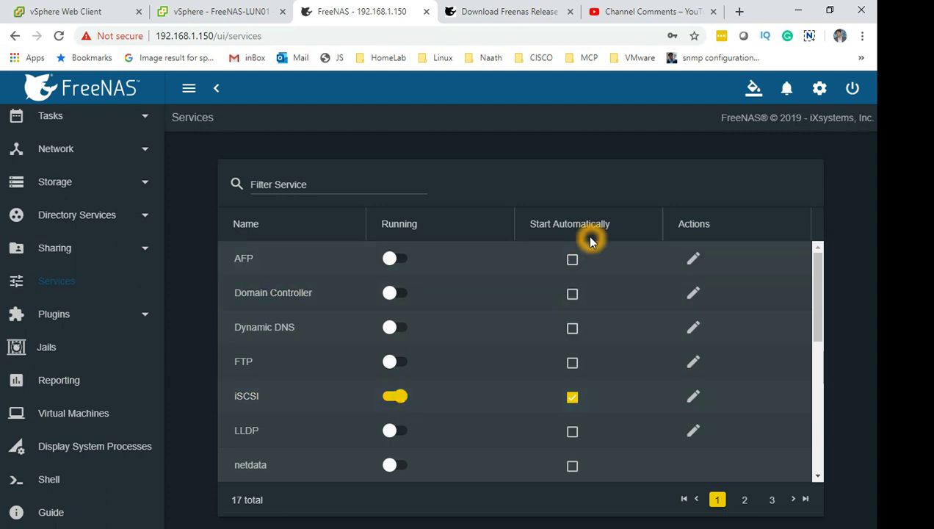
click(575, 402)
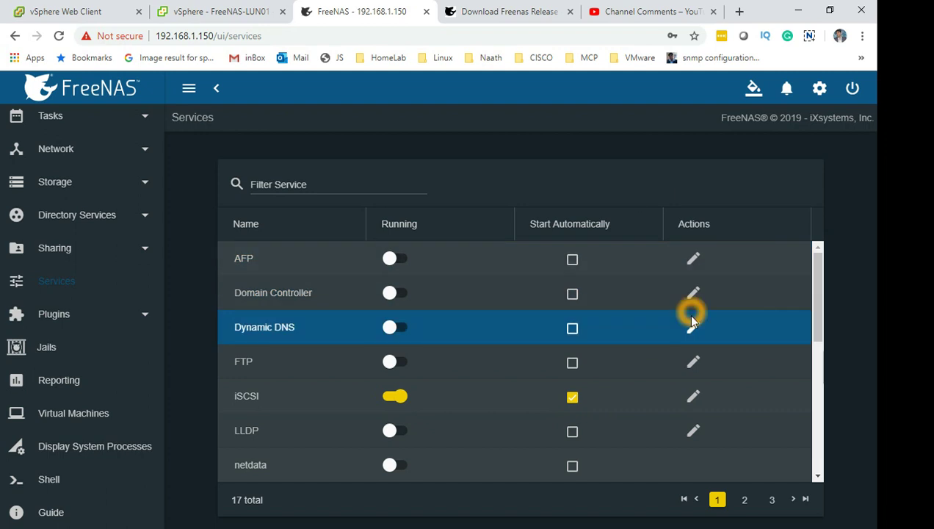
click(820, 312)
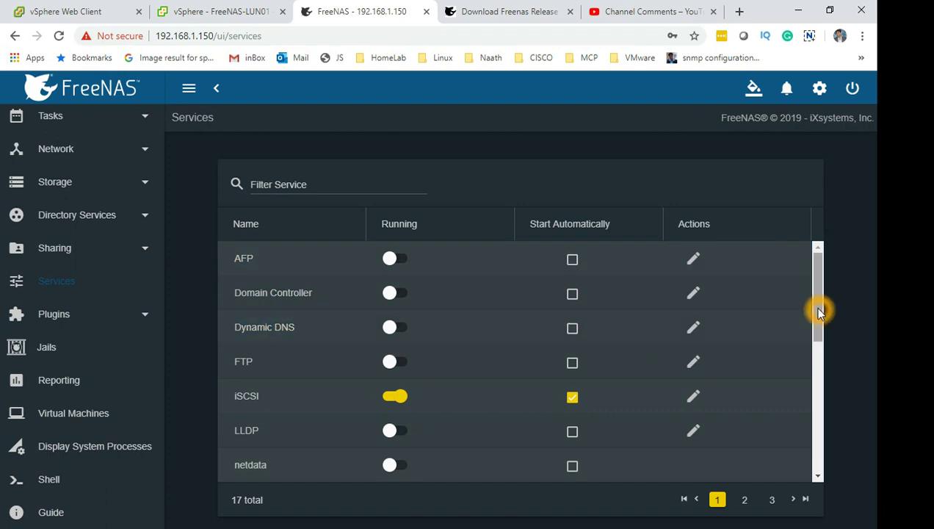
drag(820, 312, 825, 407)
- Confirm the iSCSI service is running, then expand the Sharing section
click(442, 347)
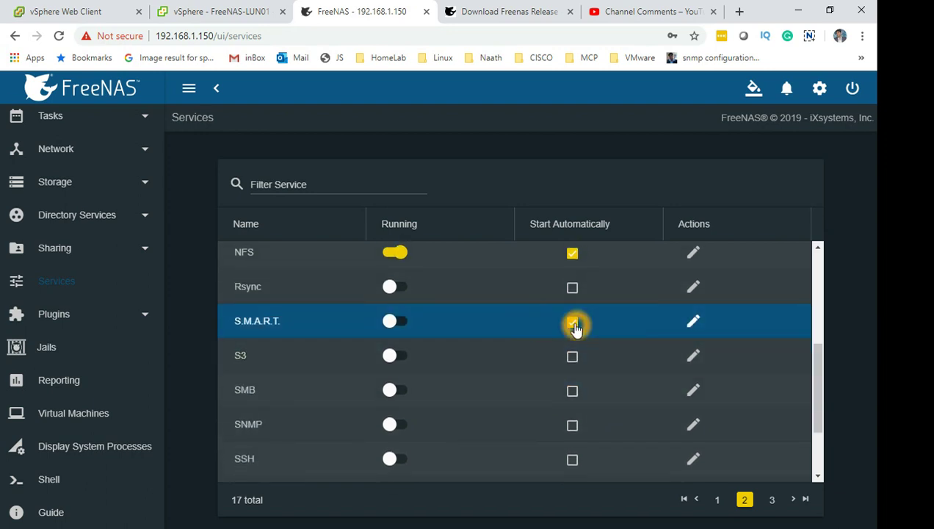
click(821, 376)
drag(821, 376, 827, 325)
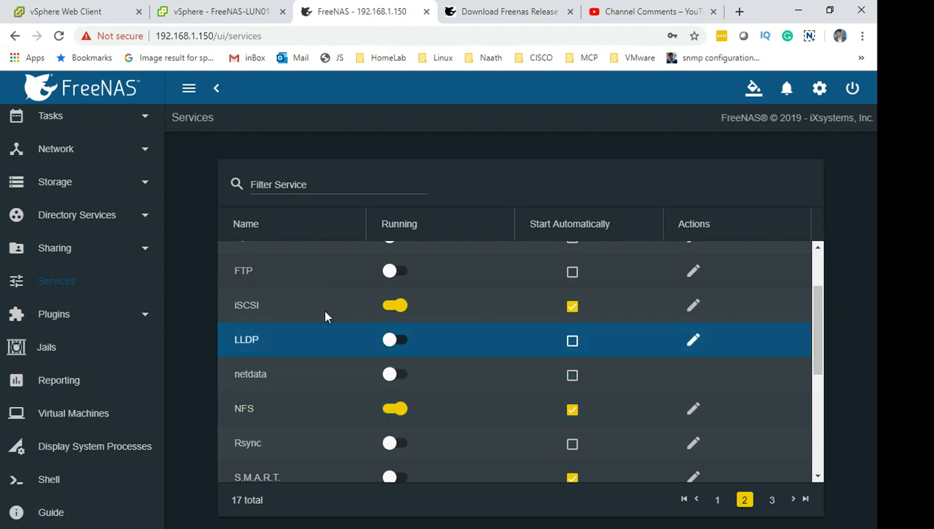
click(406, 305)
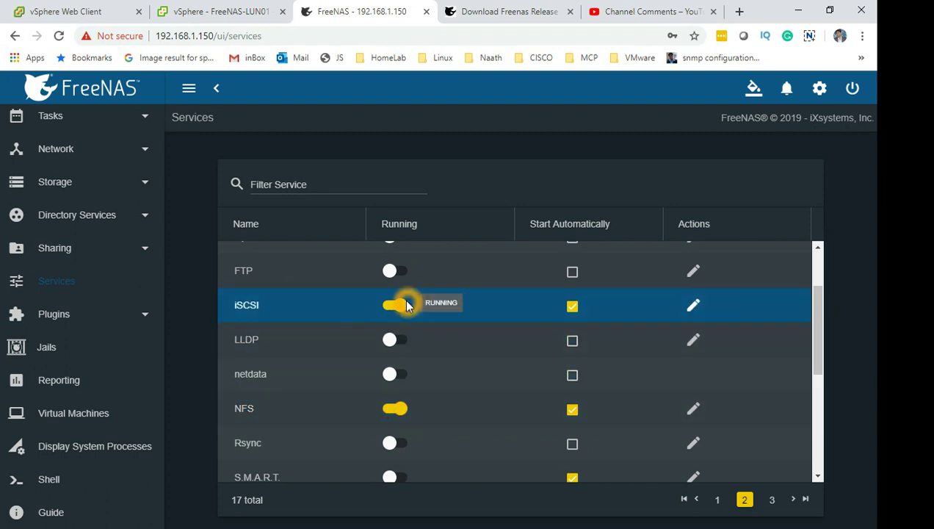
click(234, 348)
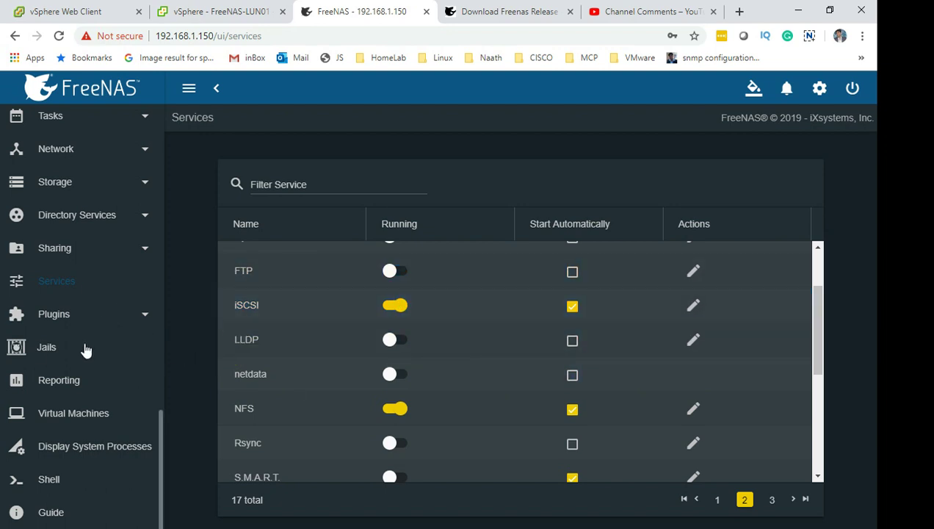
click(67, 252)
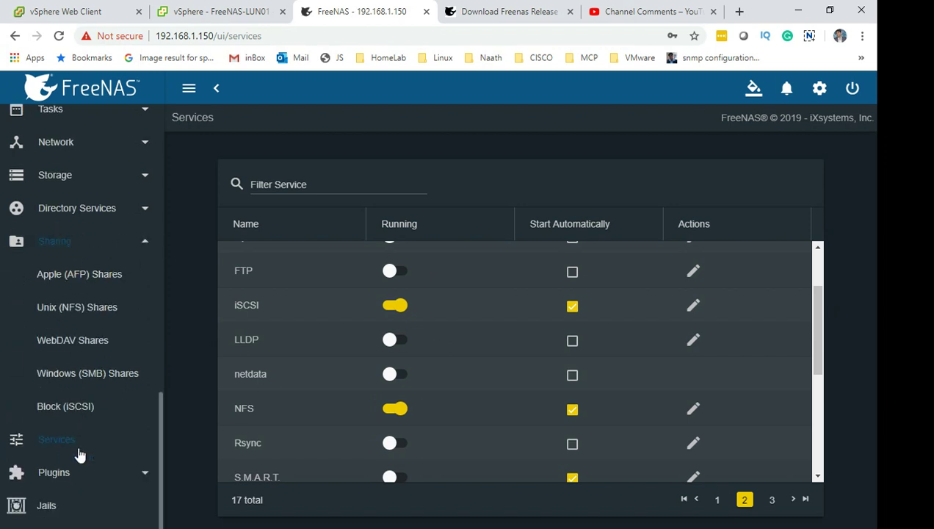
- Open the Block (iSCSI) sharing configuration and highlight the iSCSI base name value
click(49, 413)
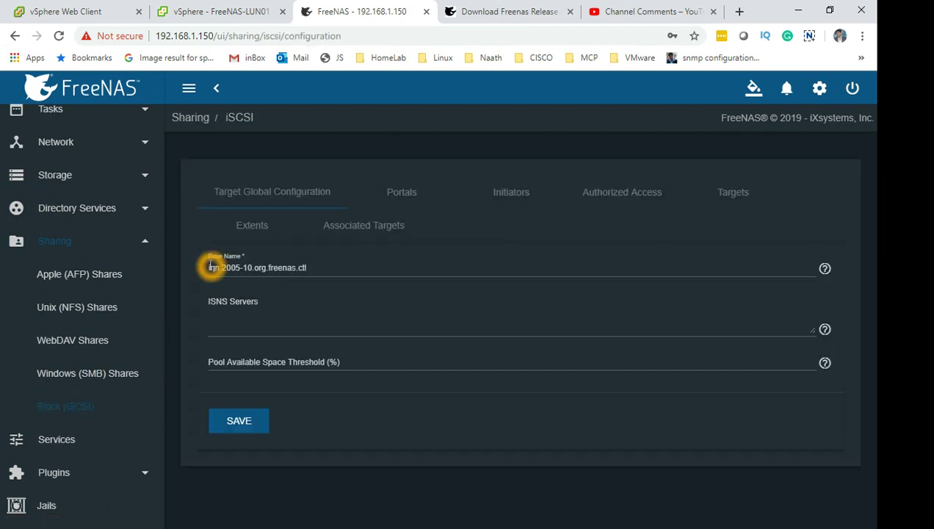
click(210, 265)
click(307, 268)
click(330, 273)
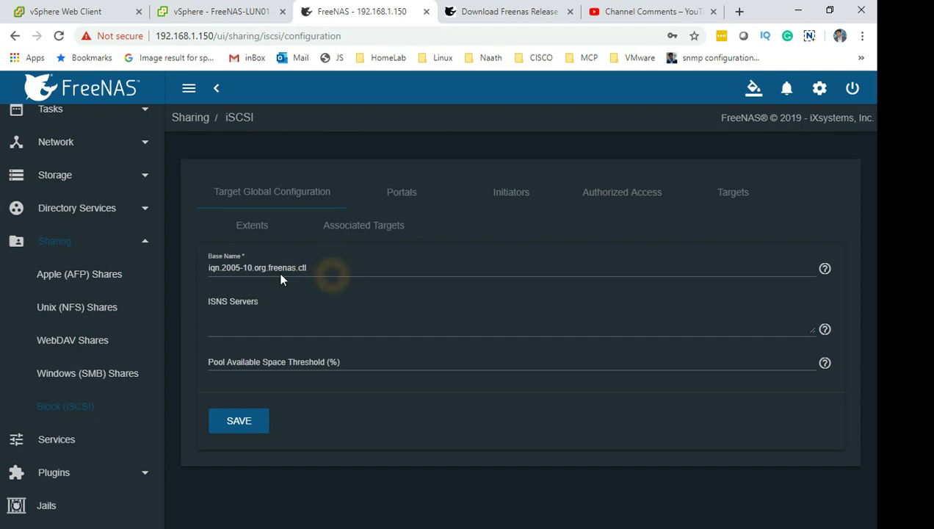
triple_click(204, 268)
click(292, 298)
- Show the Portals tab, point out the 0.0.0.0:3260 listen address, and open the portal's actions
click(393, 192)
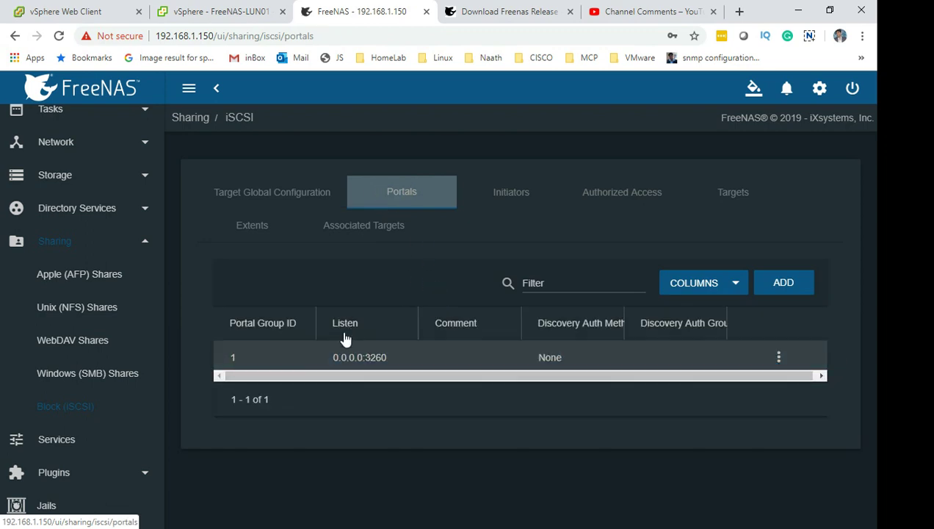
click(355, 363)
click(775, 365)
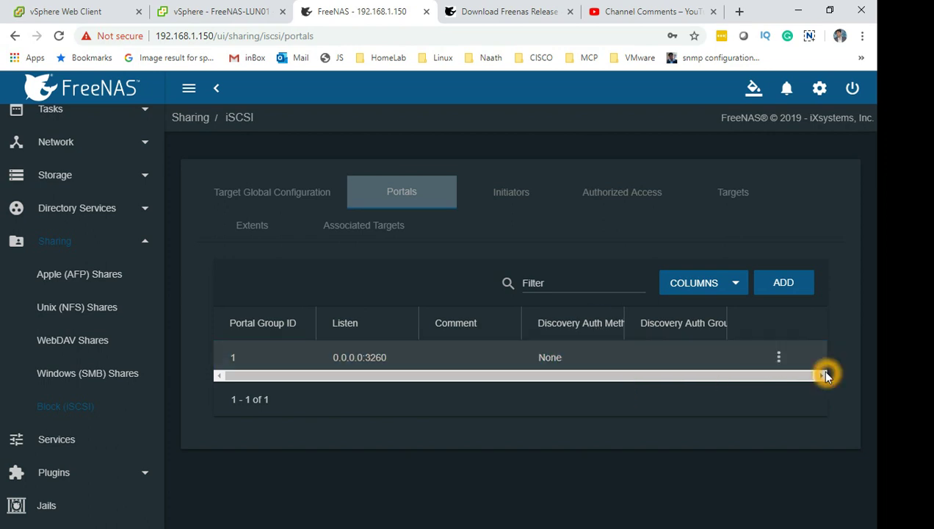
click(779, 360)
click(780, 360)
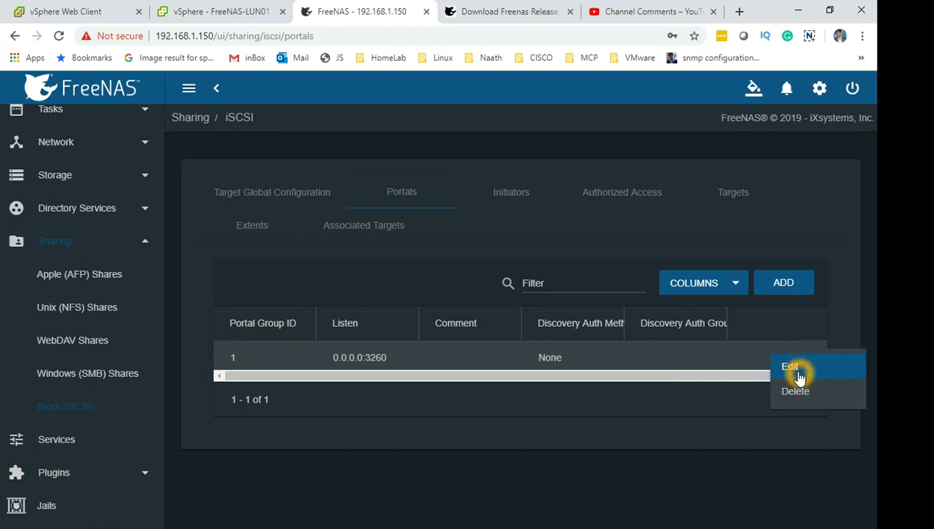
click(797, 374)
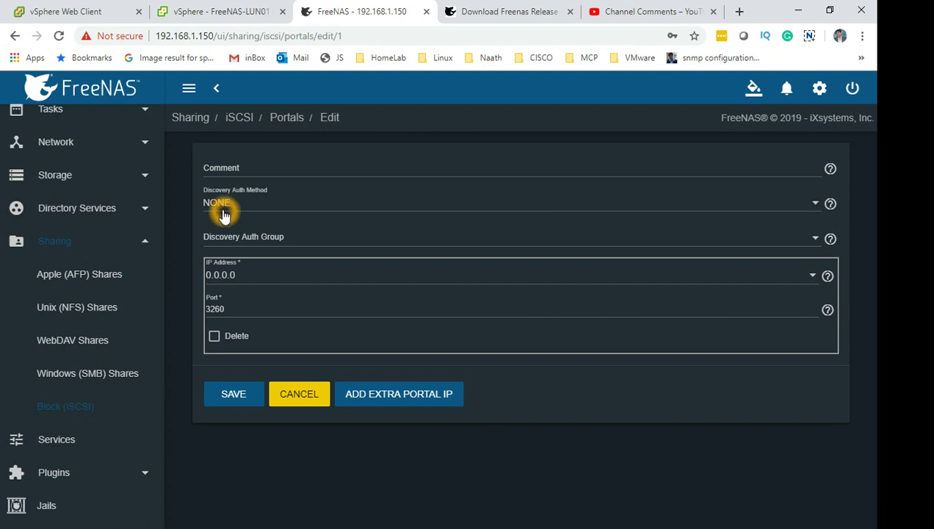
click(256, 199)
click(246, 197)
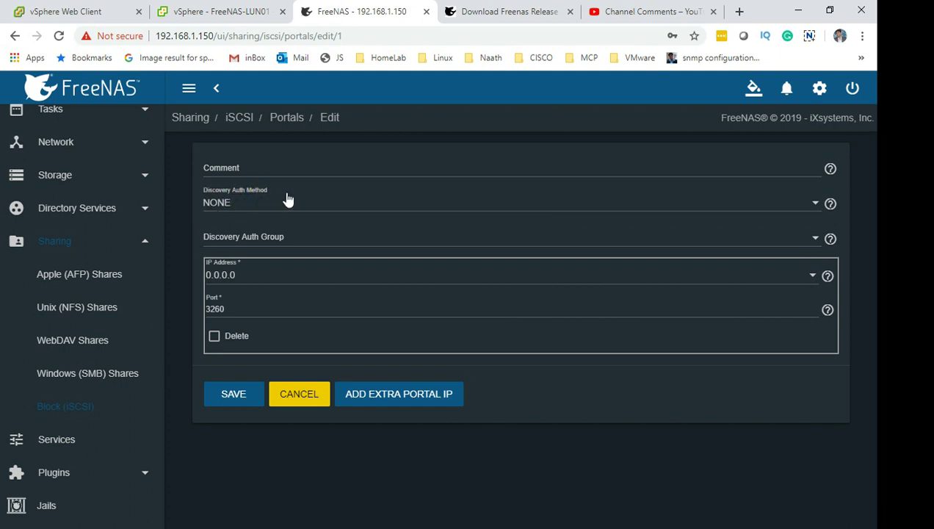
click(224, 275)
click(230, 312)
click(226, 321)
click(229, 336)
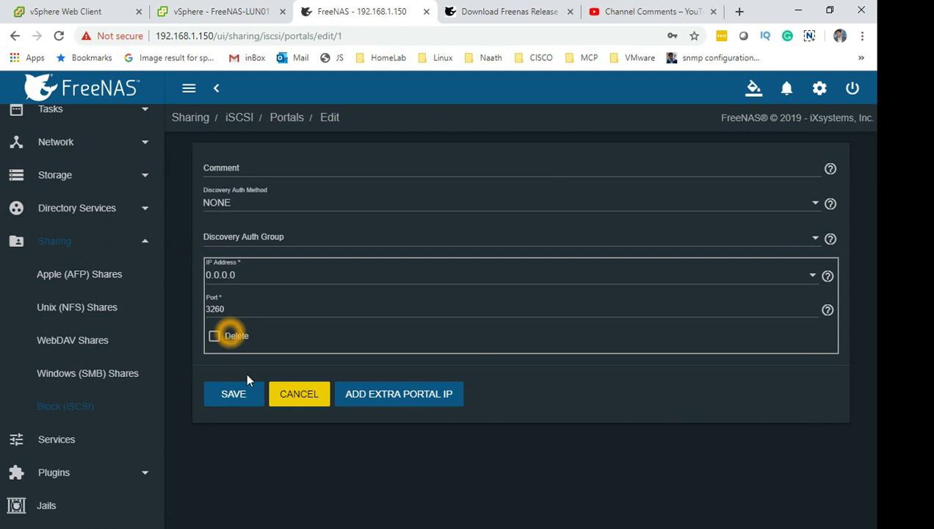
click(377, 394)
click(235, 395)
click(389, 398)
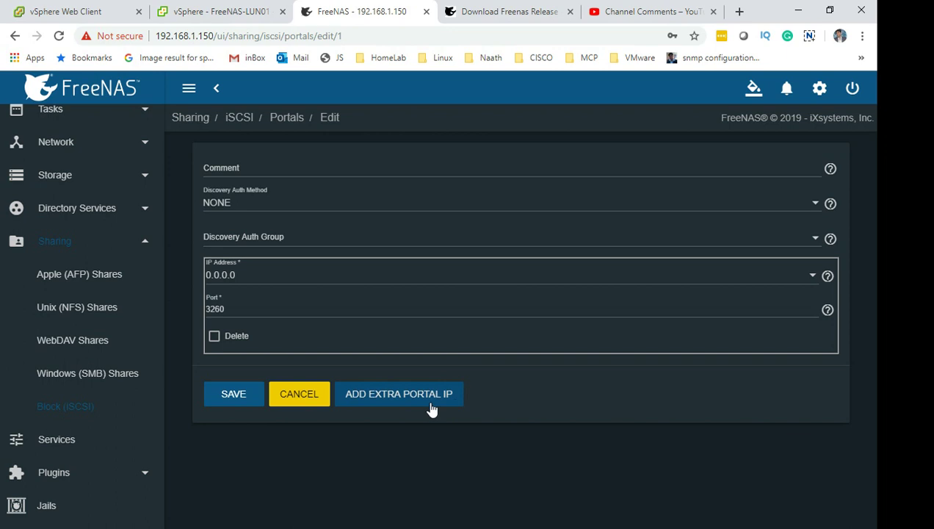
click(401, 407)
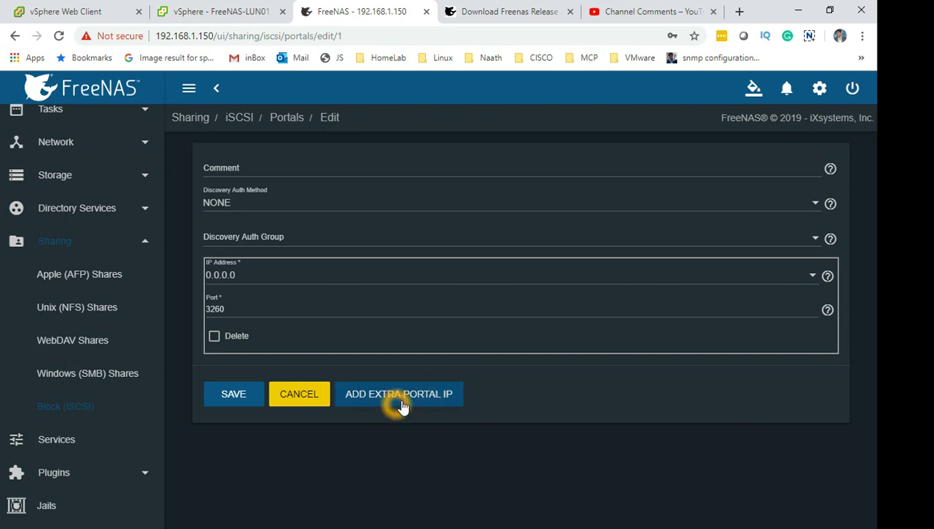
click(307, 401)
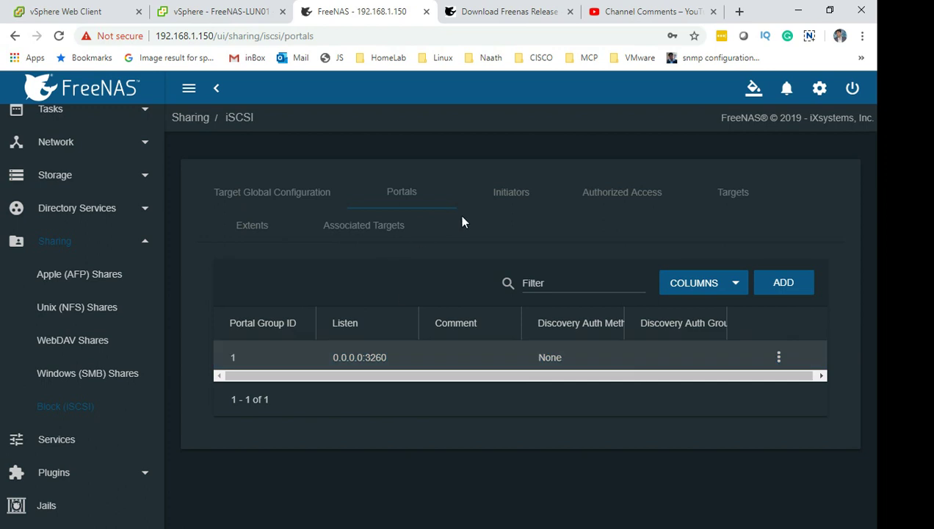
click(432, 204)
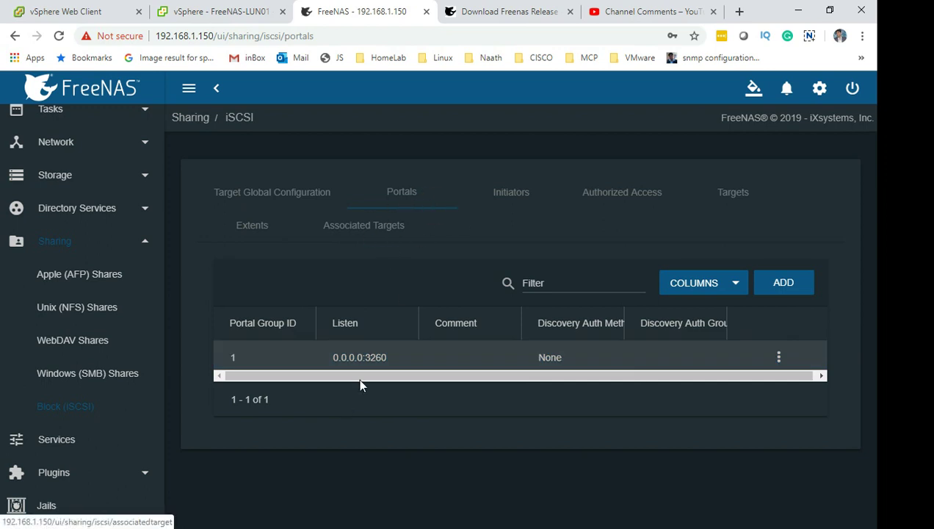
click(421, 215)
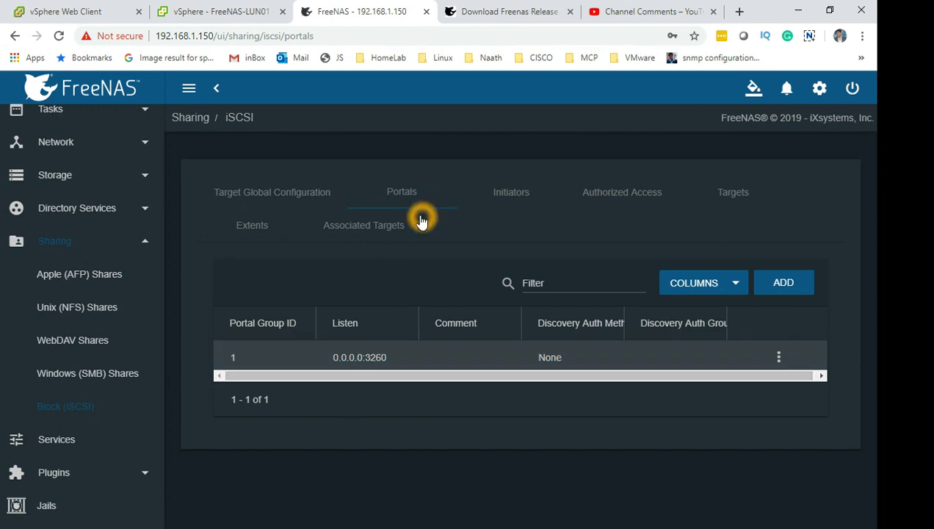
click(350, 358)
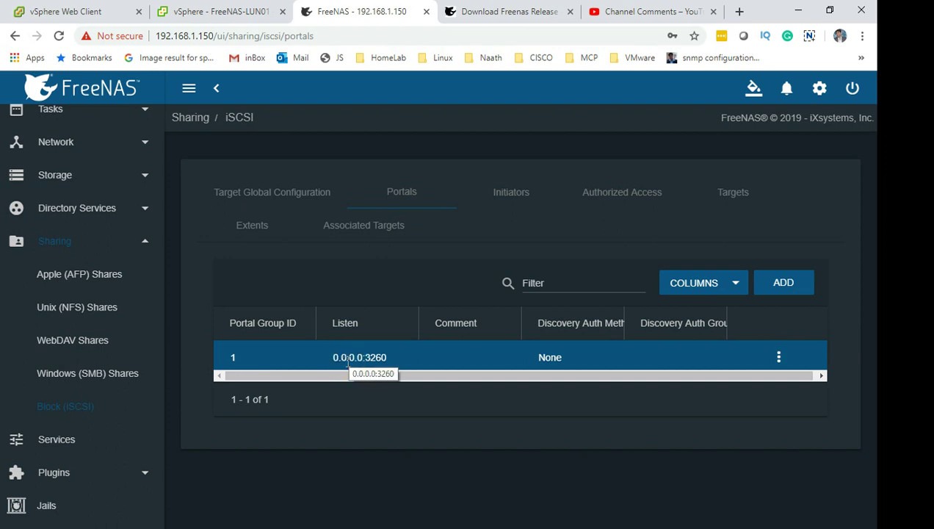
click(366, 358)
click(354, 355)
click(375, 365)
click(358, 358)
click(368, 361)
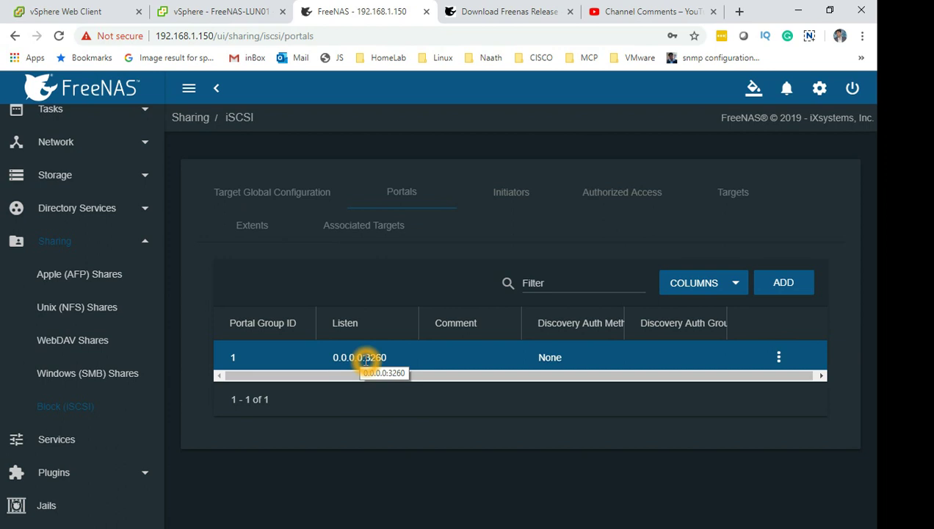
click(371, 356)
click(384, 357)
click(389, 371)
click(510, 198)
- On the Initiators tab, select initiator group 1's entry
click(343, 358)
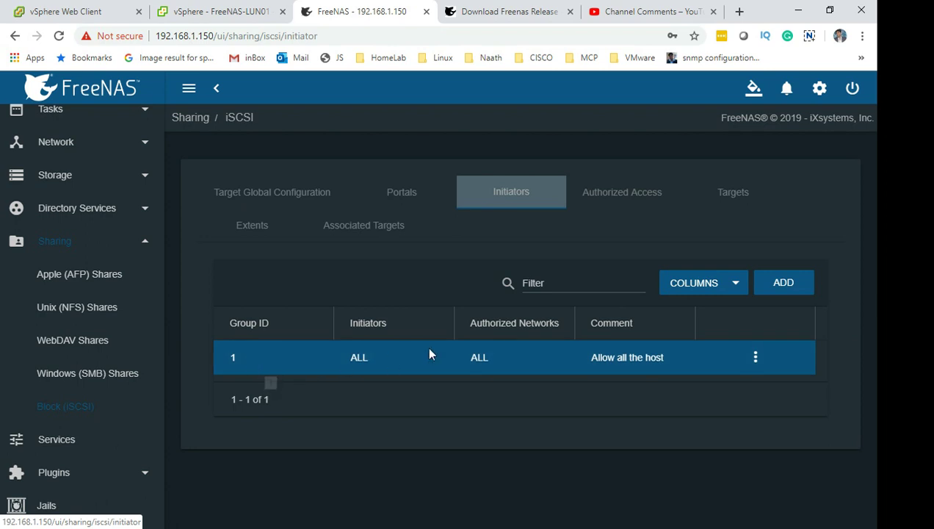
click(377, 354)
click(346, 357)
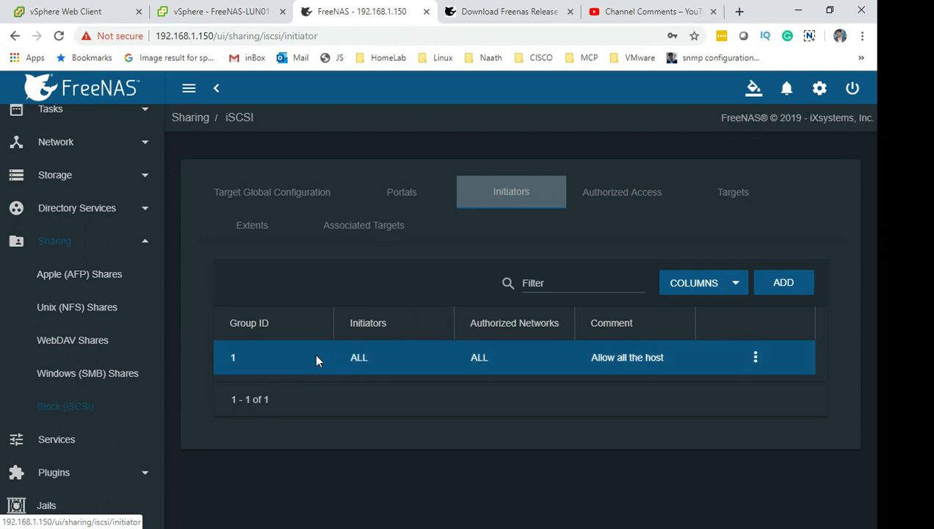
click(451, 355)
click(365, 355)
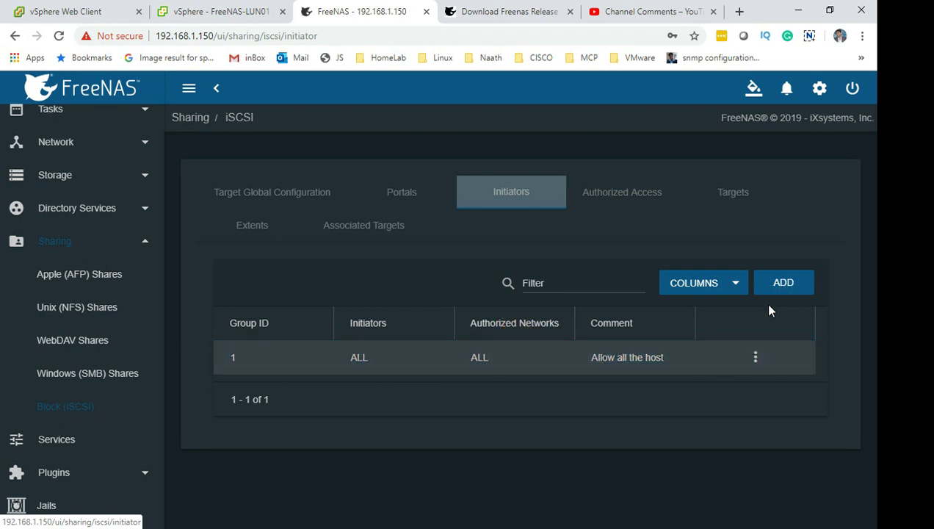
- Edit group 1 and review ALL initiators, ALL networks, and the comment 'Allow all the host'
click(761, 361)
click(778, 371)
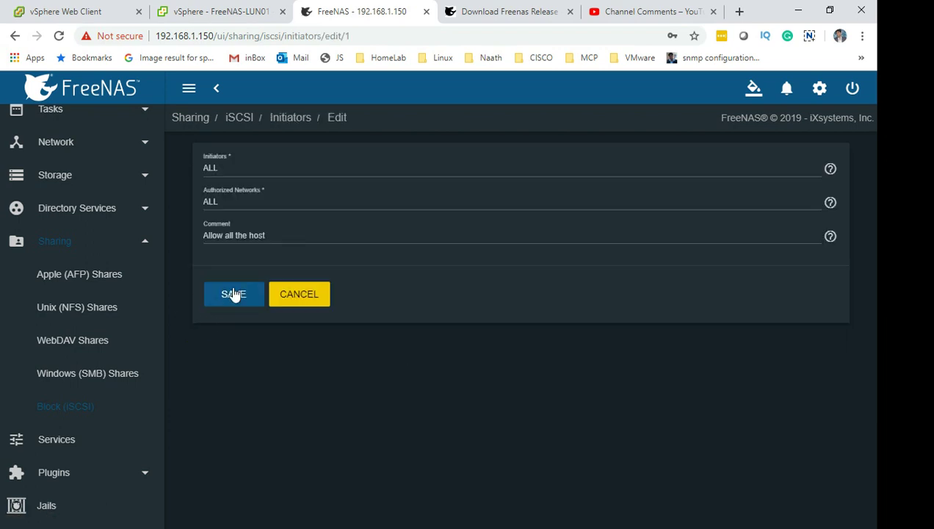
click(209, 172)
click(259, 212)
click(202, 241)
drag(207, 235, 288, 237)
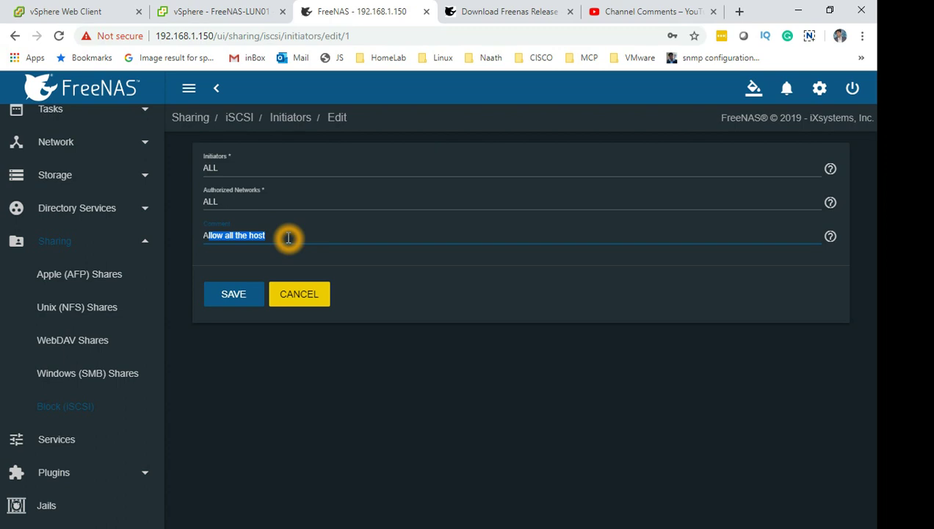
- Cancel the initiator group edit and confirm the Authorized Access list is empty
click(288, 301)
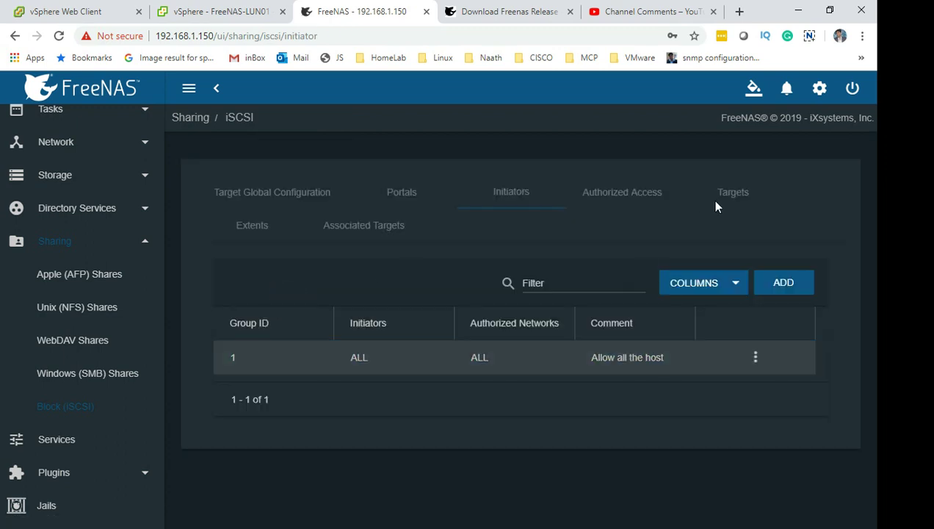
click(626, 197)
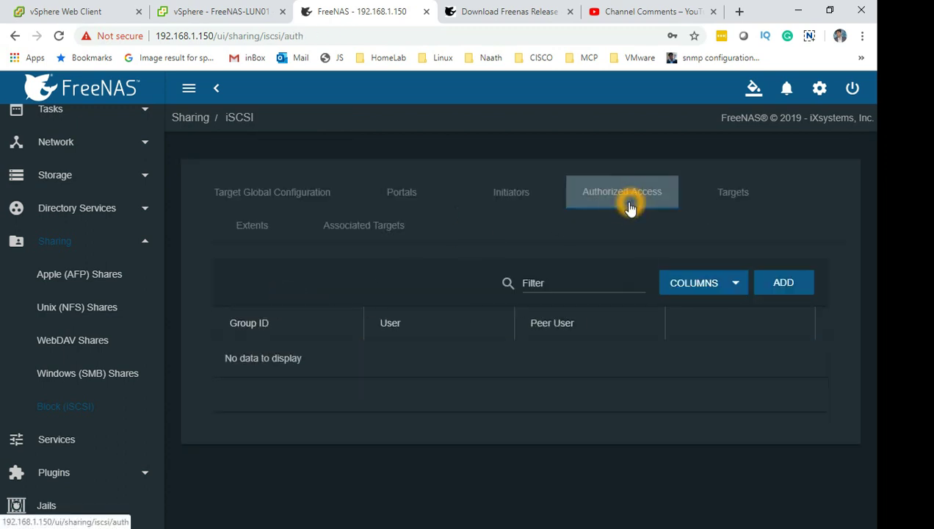
click(651, 193)
click(732, 192)
- On the Targets tab, select target iqn-iscsi-150, noting the server IP, and open its actions
click(732, 193)
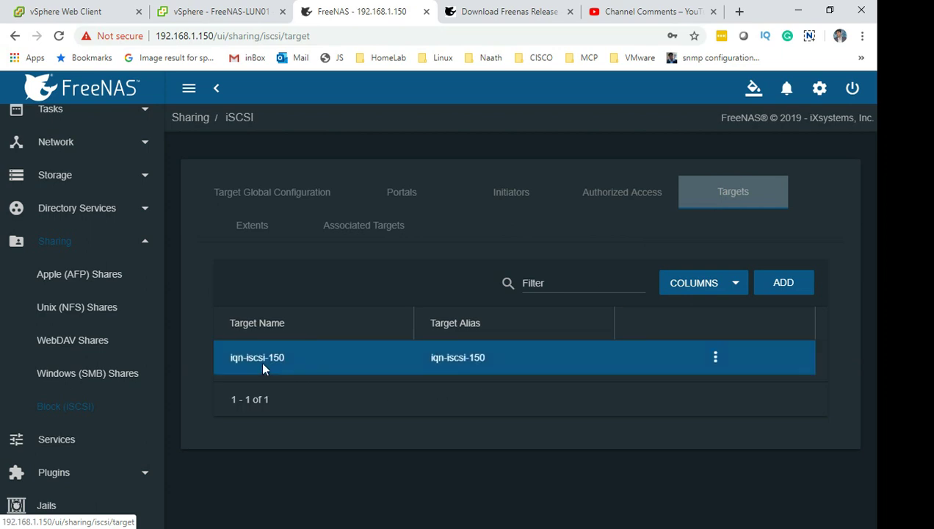
click(286, 361)
click(255, 365)
click(257, 360)
click(197, 38)
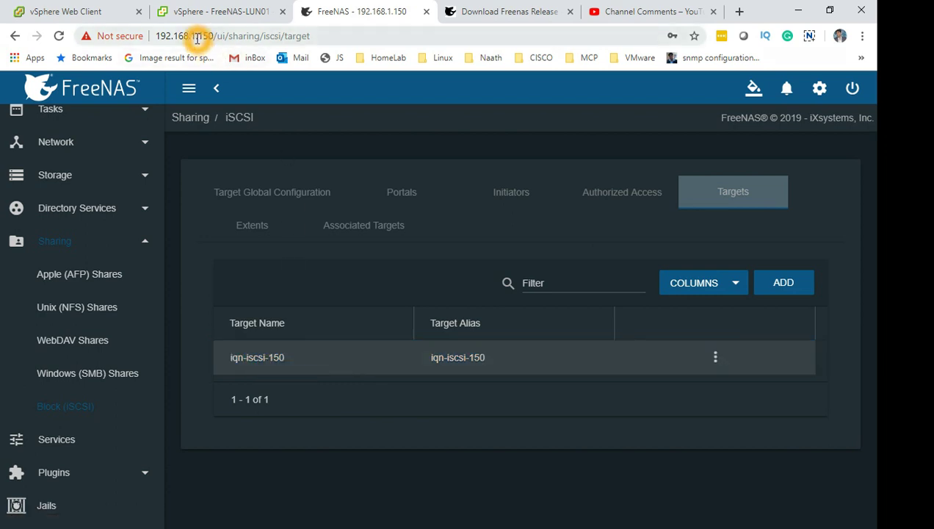
click(244, 366)
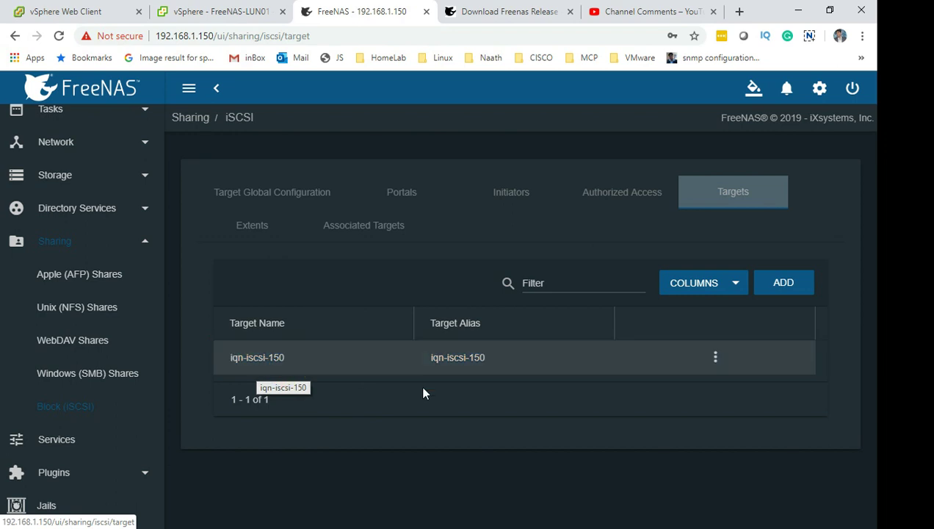
click(717, 358)
- Edit target iqn-iscsi-150, set Initiator Group ID 1 (Allow all the host), and save
click(719, 359)
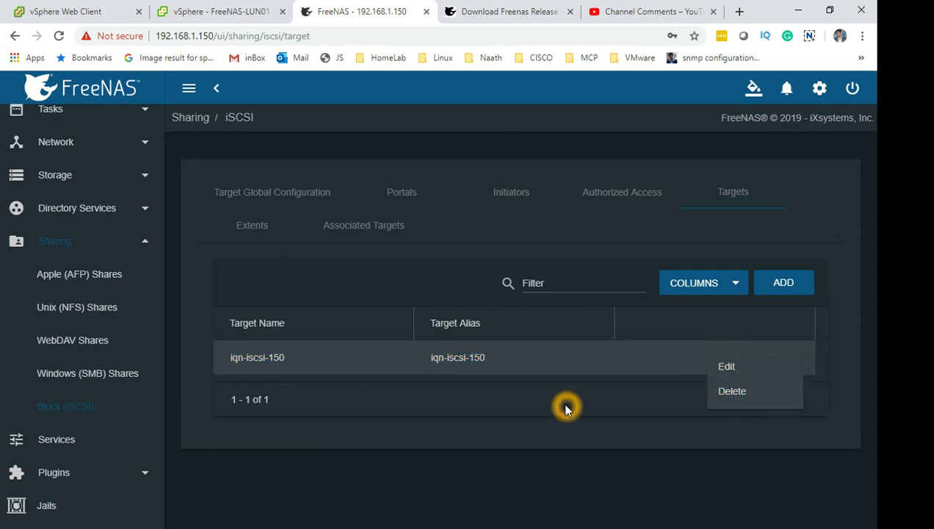
click(727, 367)
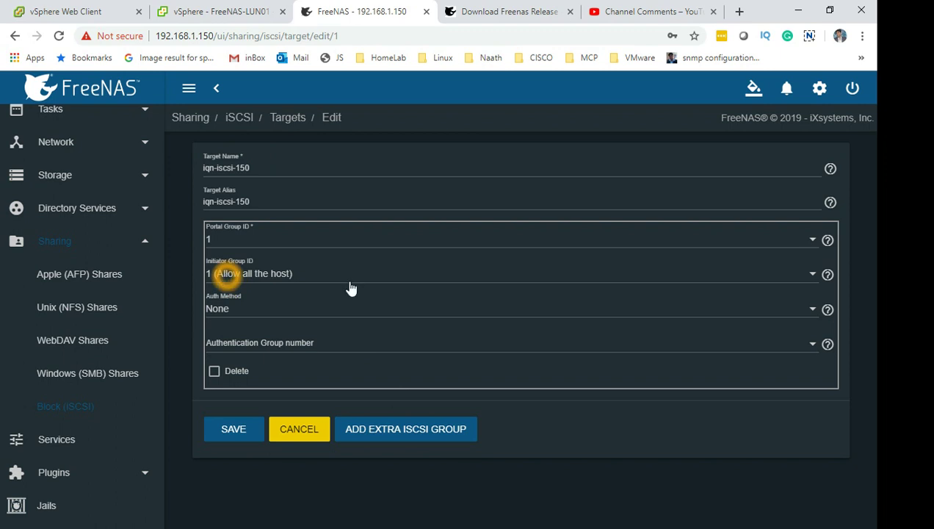
click(811, 274)
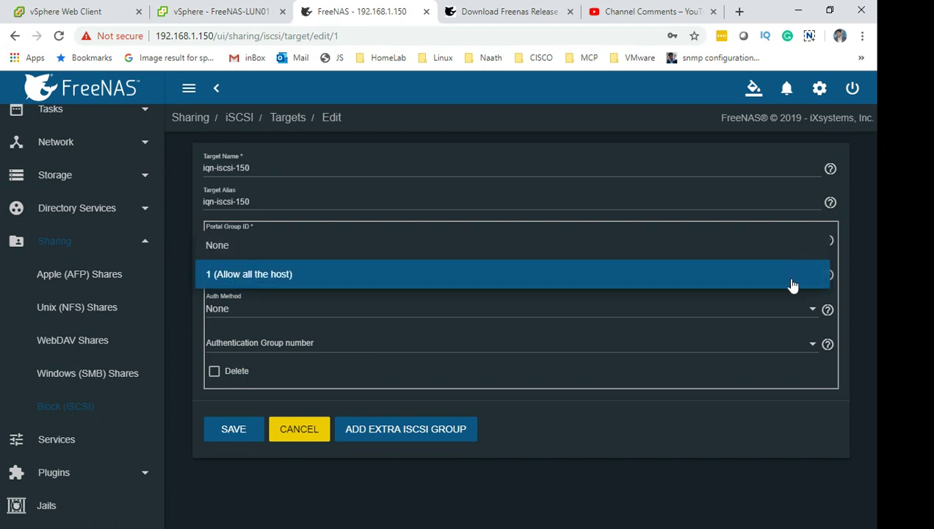
click(330, 276)
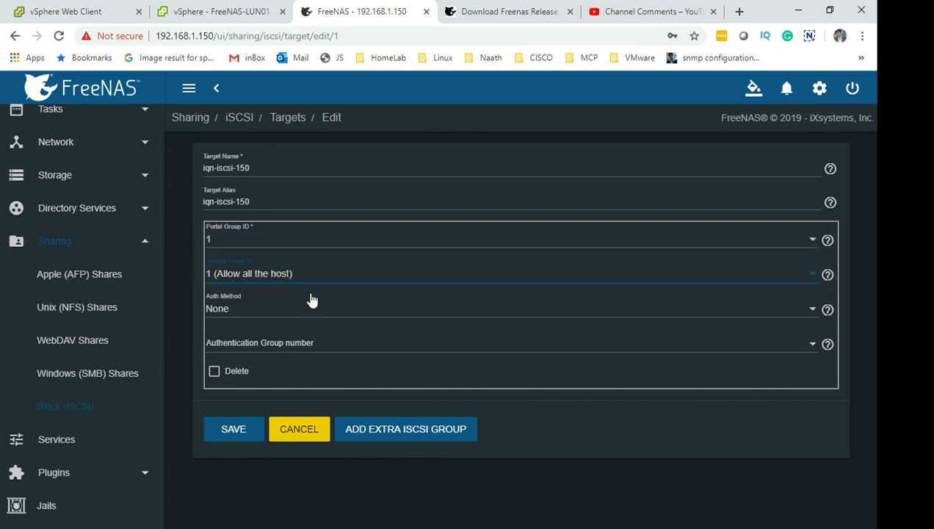
click(219, 309)
click(297, 440)
click(594, 450)
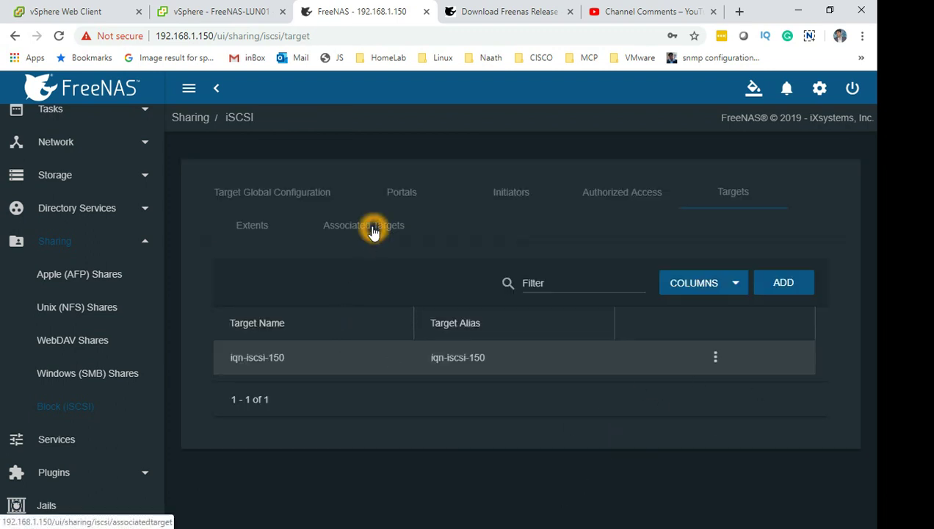
- On the Extents tab, open the iscsi-san-50GB-lun01 extent for editing
click(251, 231)
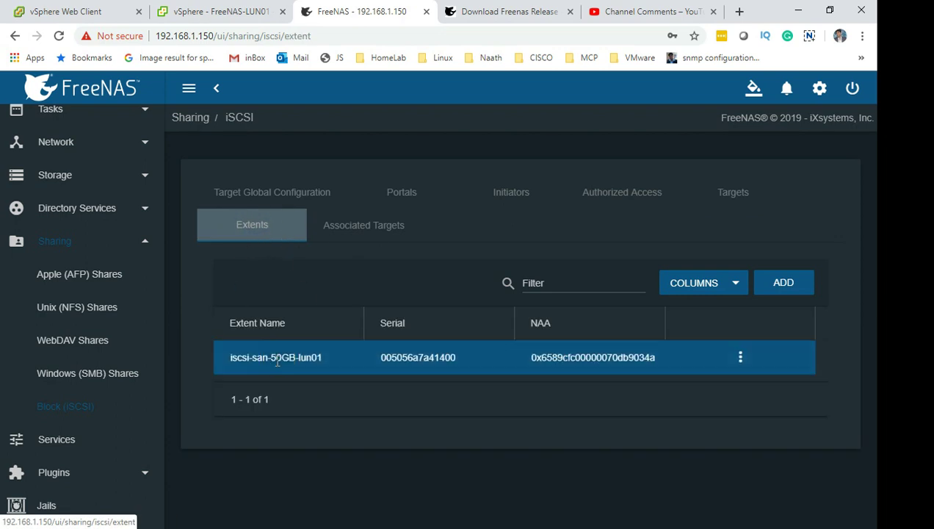
click(252, 359)
click(230, 359)
click(310, 362)
click(340, 362)
click(740, 357)
click(760, 369)
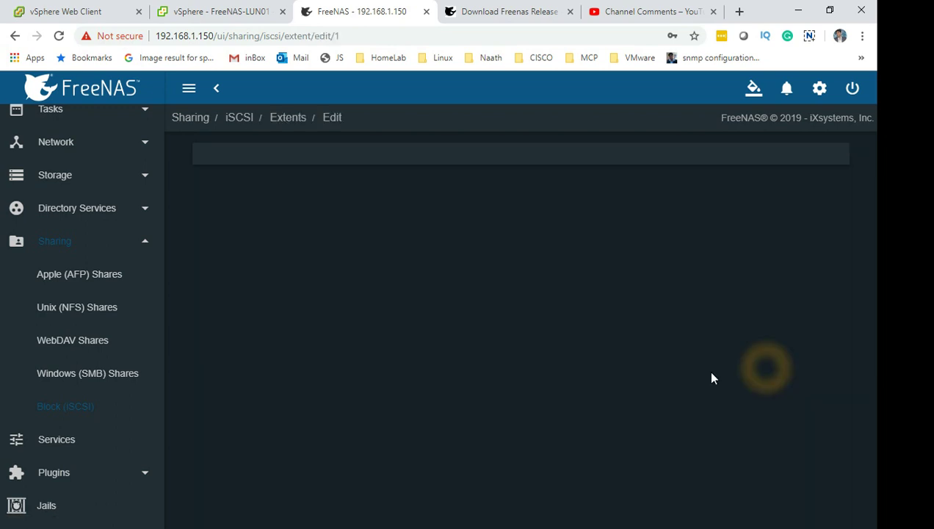
- Check Device datastore-01/lun01 (60G), cancel unchanged, and show Associated Targets
click(390, 402)
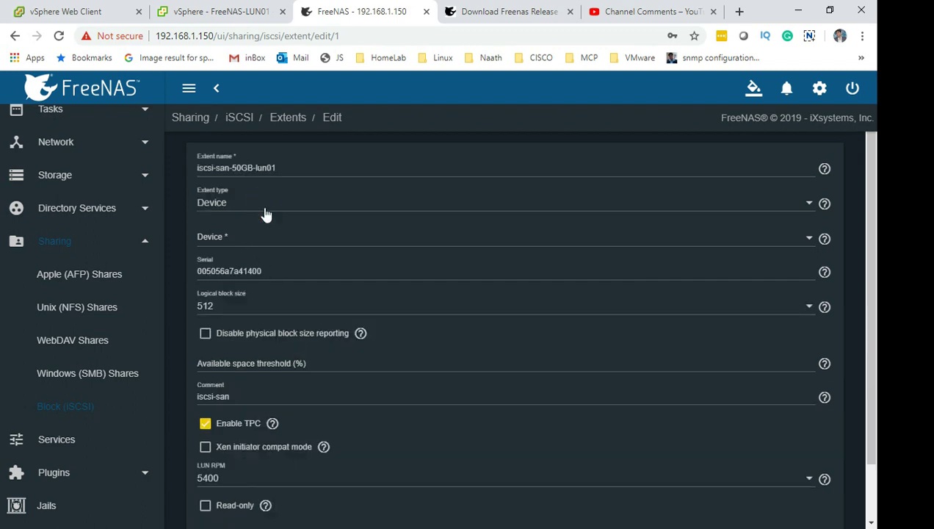
scroll(277, 461, down, 1)
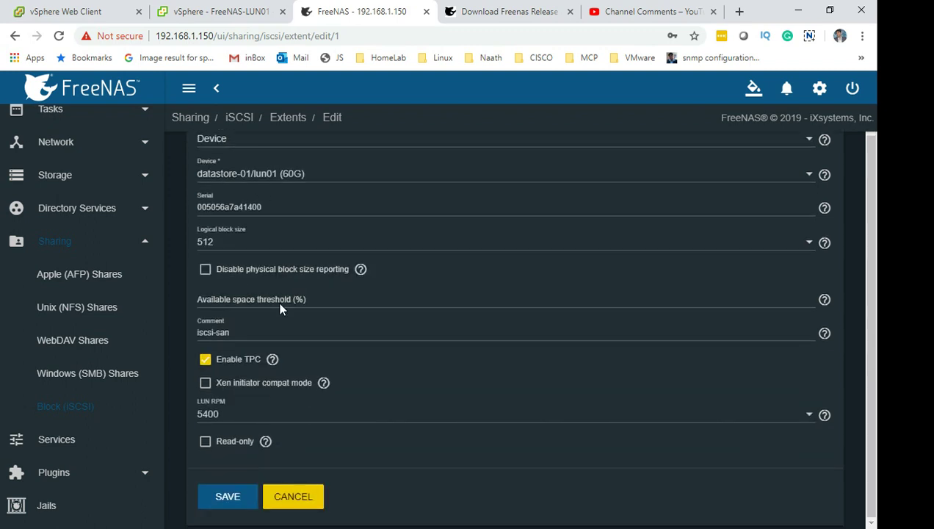
scroll(269, 408, up, 1)
click(272, 420)
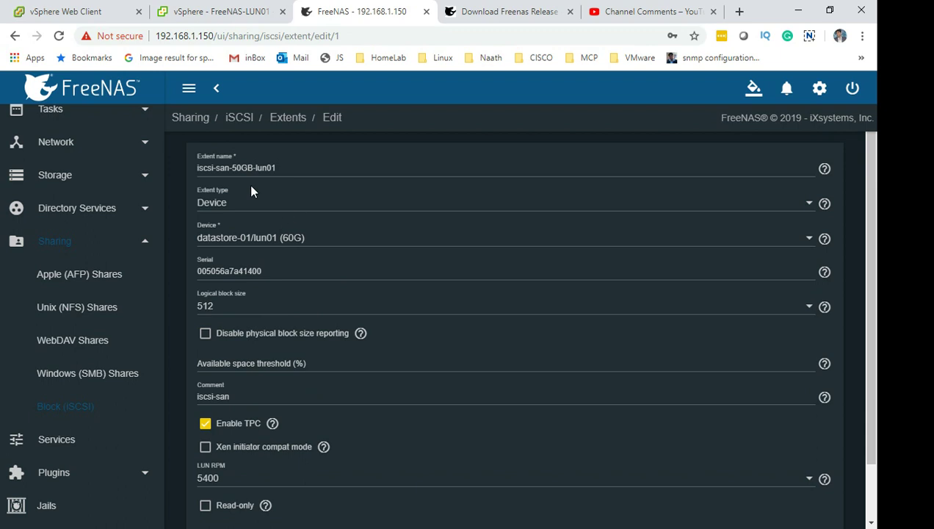
click(230, 168)
click(239, 167)
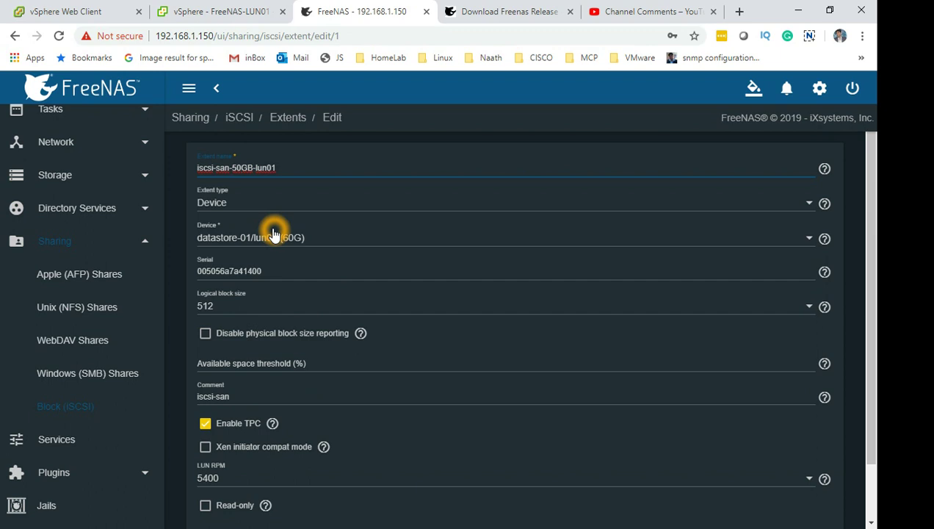
click(217, 153)
click(850, 192)
scroll(670, 321, down, 2)
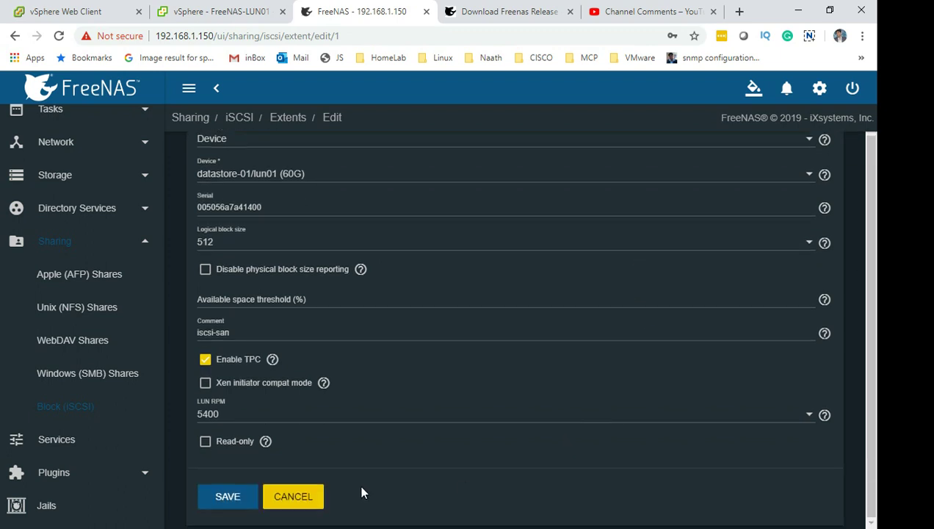
click(297, 501)
click(396, 233)
- Highlight the iqn-iscsi-150 to iscsi-san-50GB-lun01 mapping at LUN 0
click(340, 363)
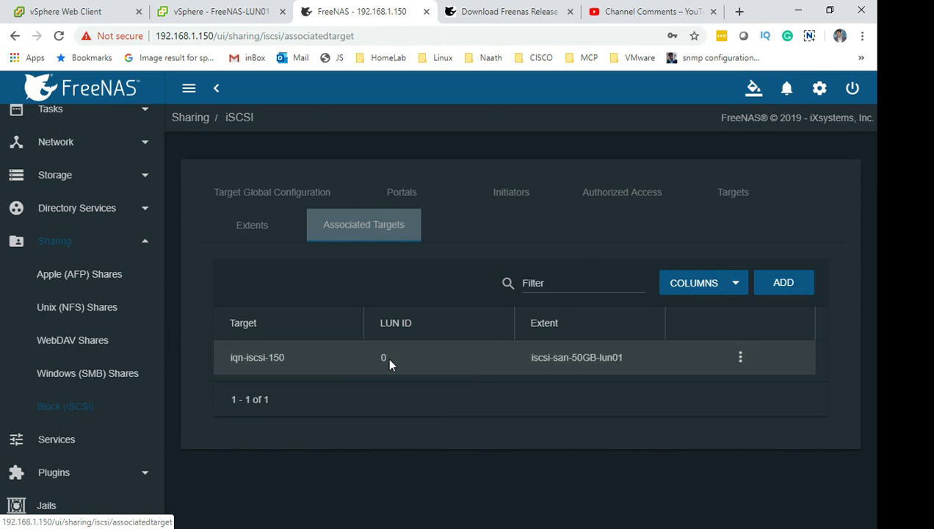
click(274, 363)
click(239, 360)
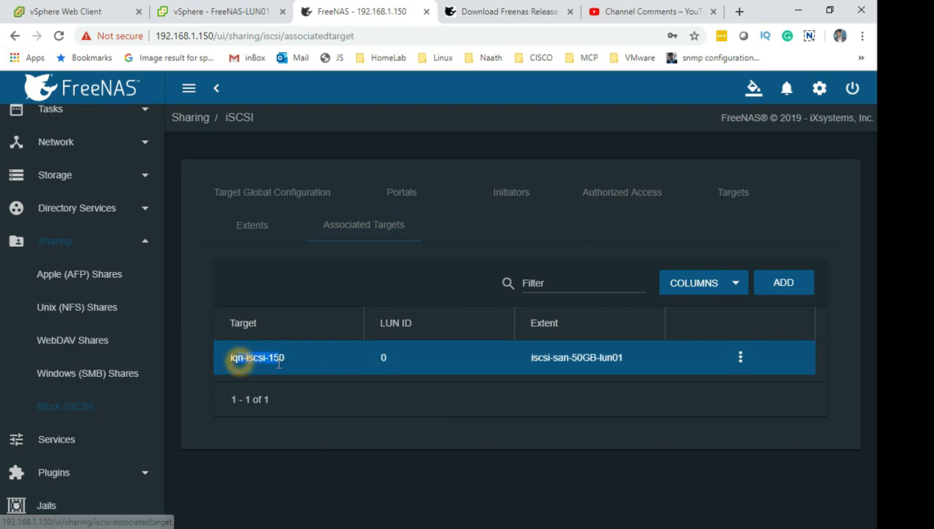
drag(239, 360, 382, 384)
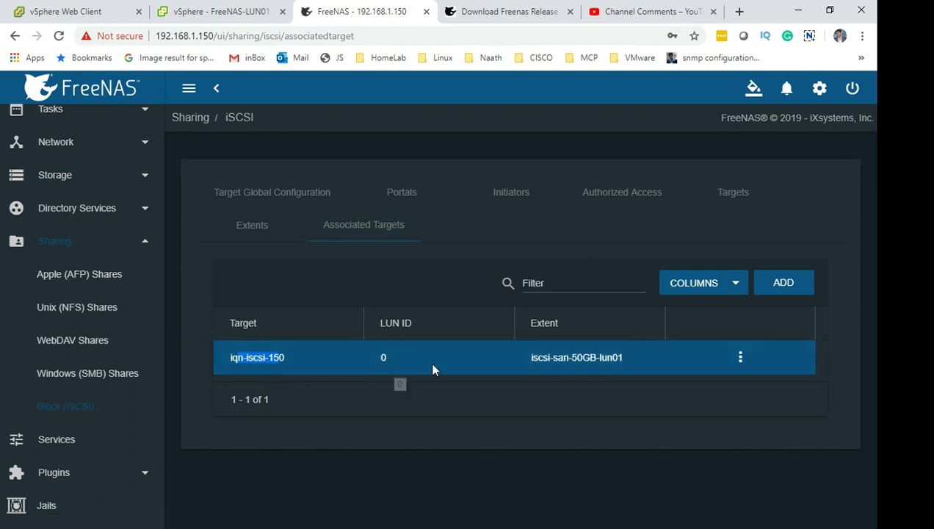
- Open the mapping's edit form, cancel without saving, and show Target Global Configuration
click(741, 357)
click(750, 371)
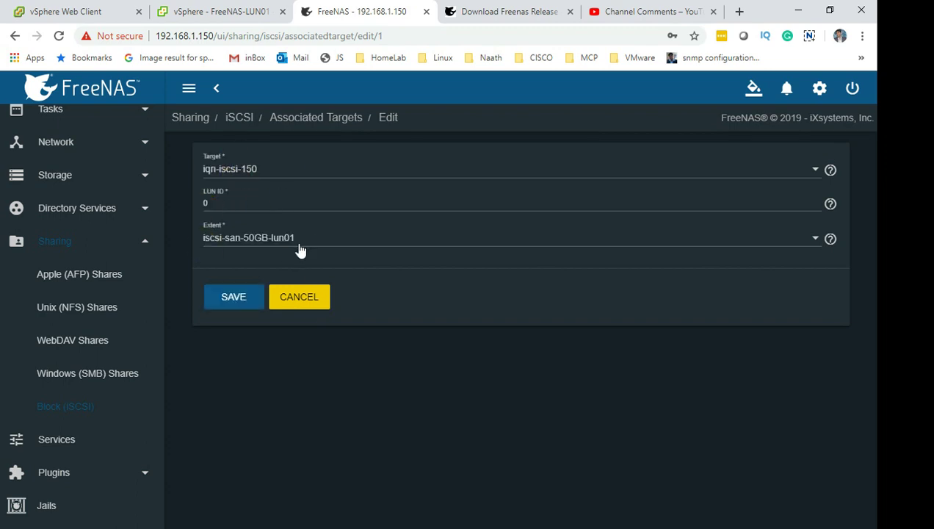
click(311, 305)
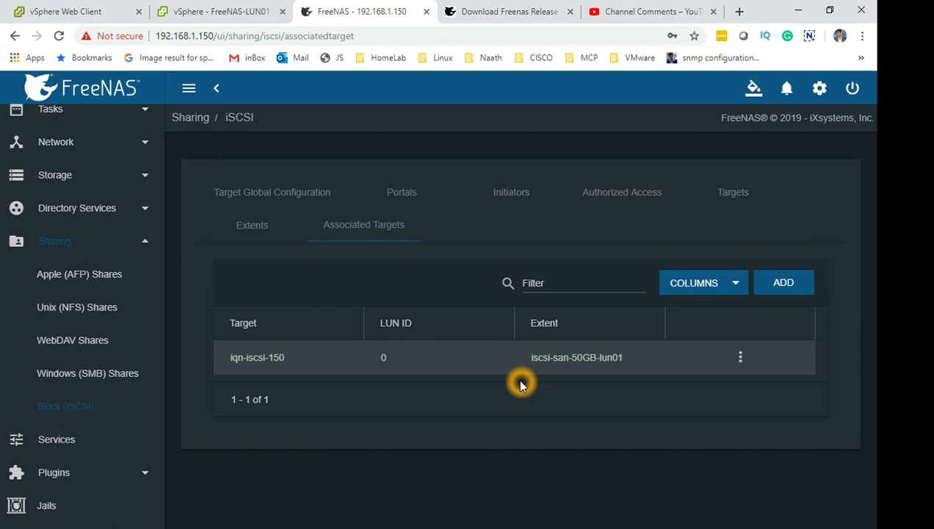
click(307, 201)
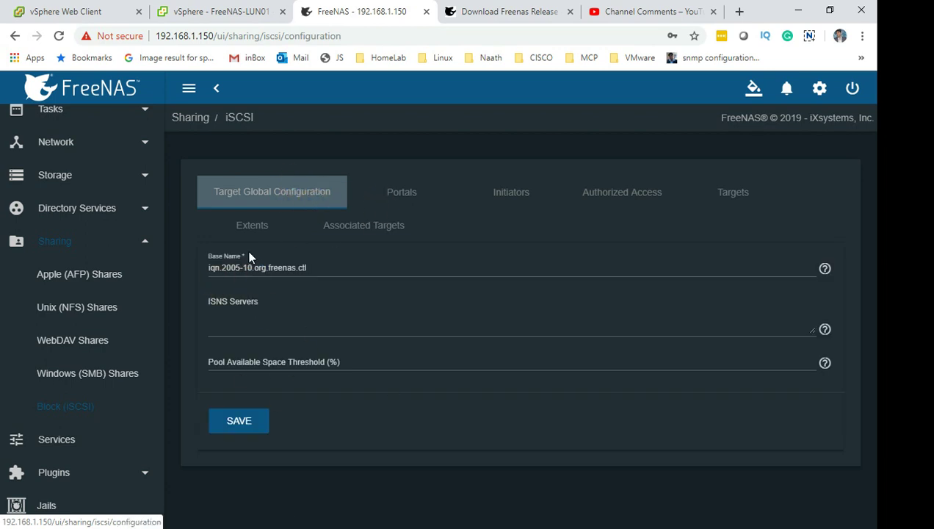
- Review the 0.0.0.0:3260 portal and the initiator group allowing ALL
click(405, 199)
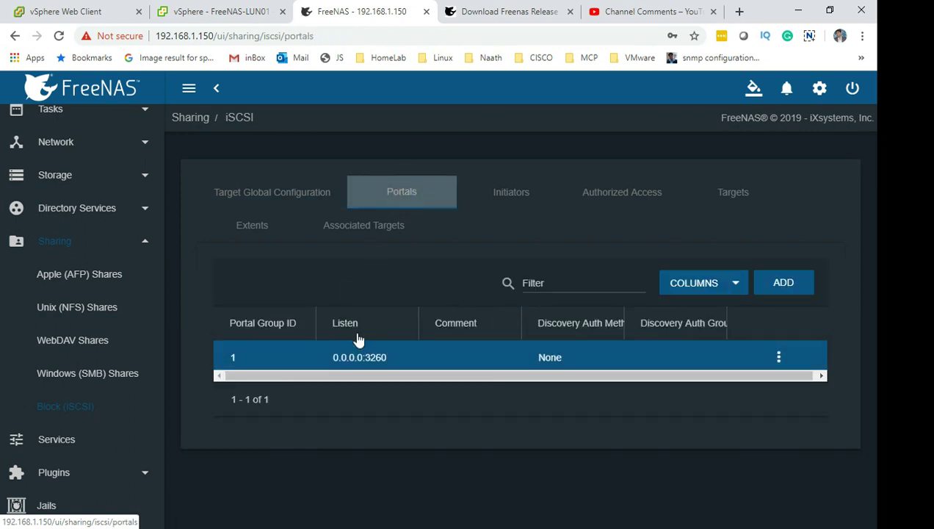
click(351, 358)
click(388, 360)
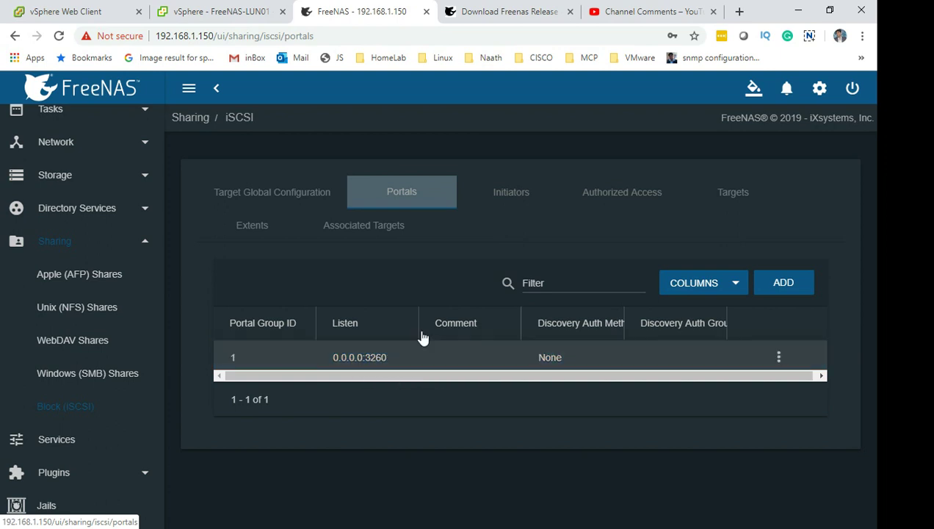
click(582, 326)
click(615, 323)
click(523, 197)
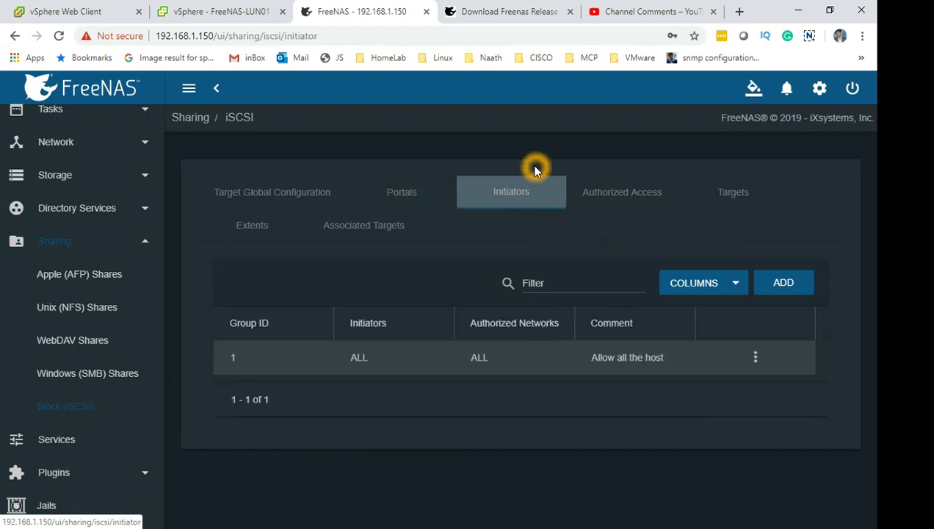
click(361, 356)
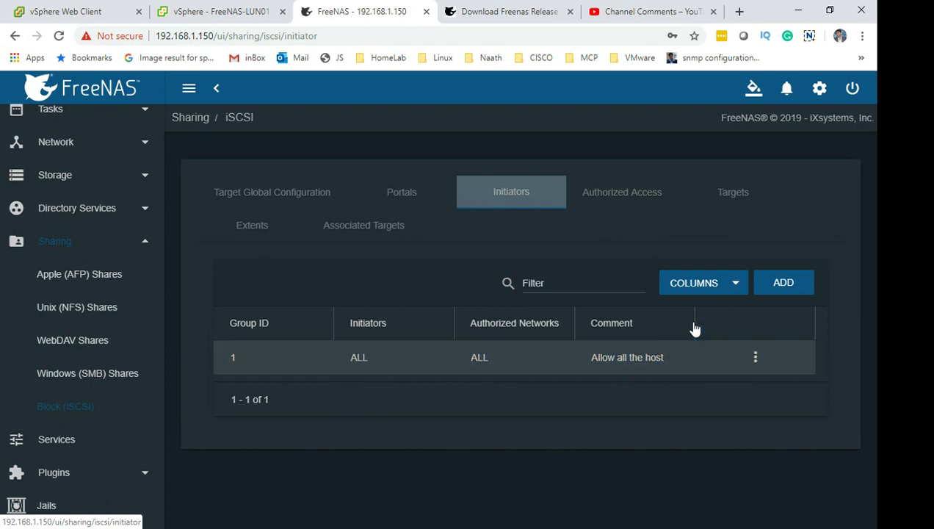
- Step through Authorized Access, target iqn-iscsi-150, extent iscsi-san-50GB-lun01, and Associated Targets
click(645, 196)
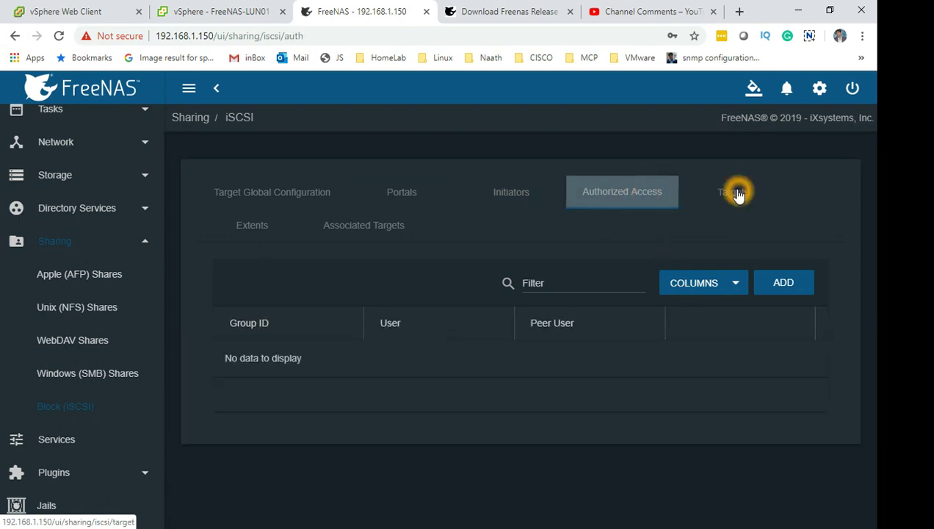
click(737, 194)
click(239, 373)
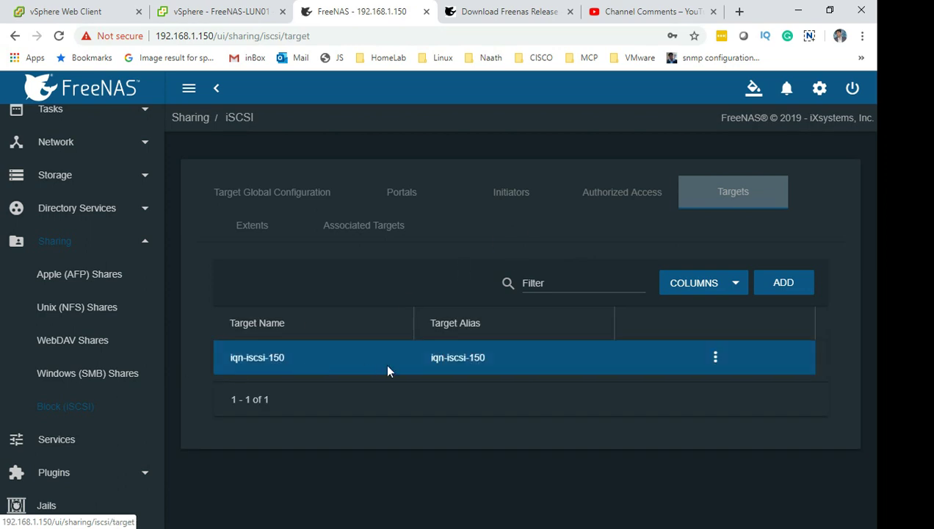
click(305, 258)
click(252, 228)
click(215, 370)
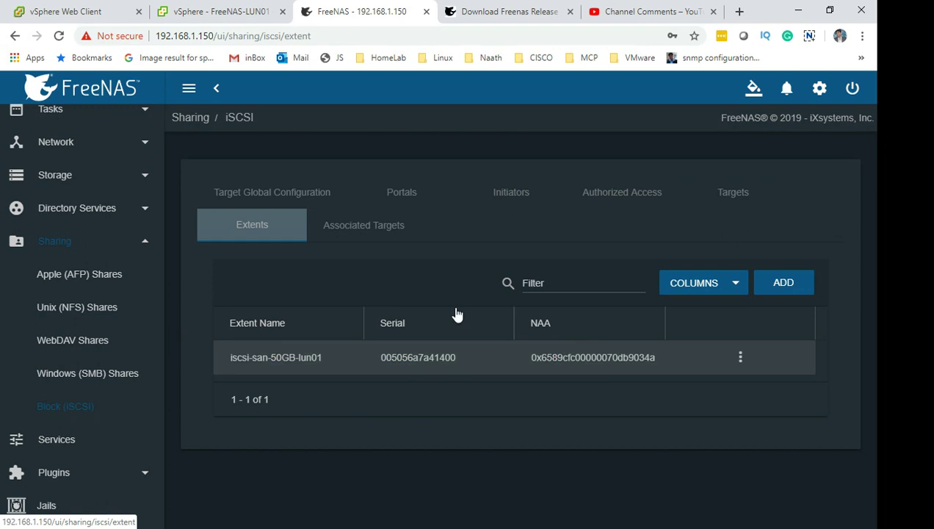
click(390, 232)
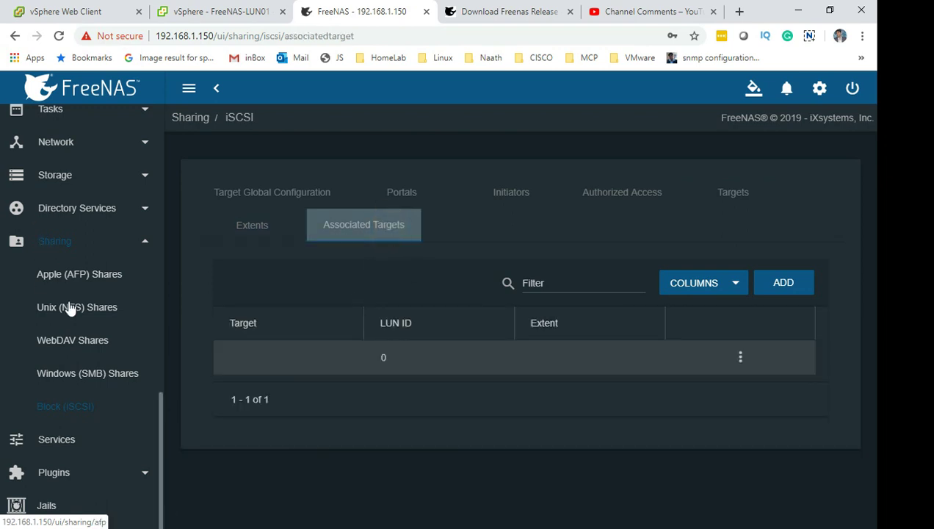
click(46, 188)
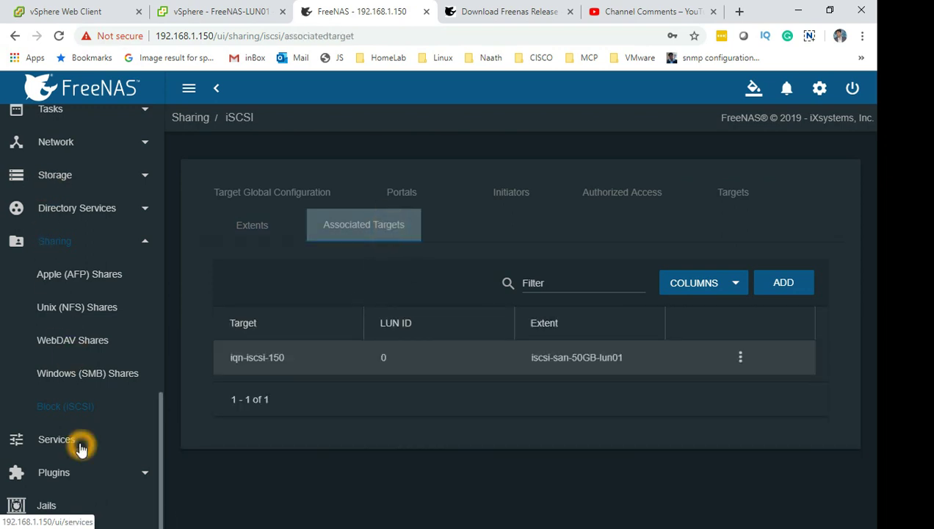
- Open Services and verify iSCSI is on with Start Automatically checked
click(71, 444)
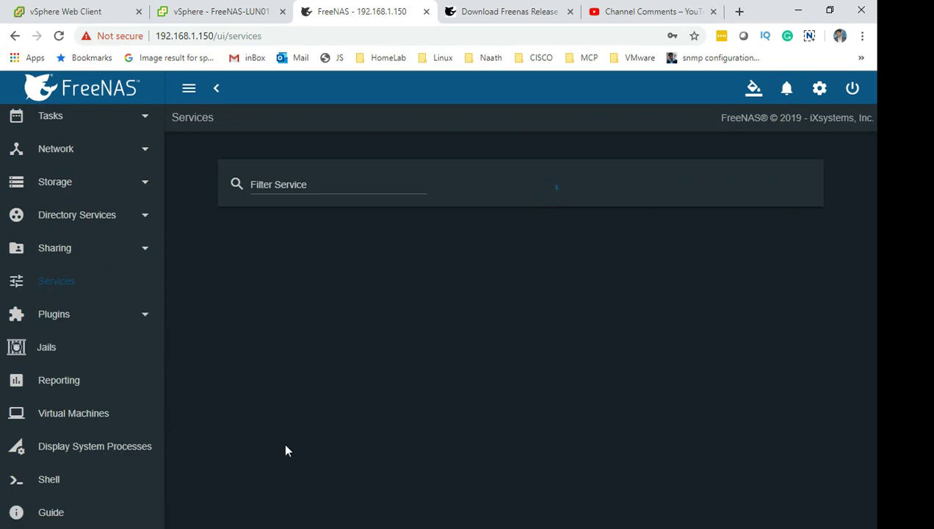
click(433, 373)
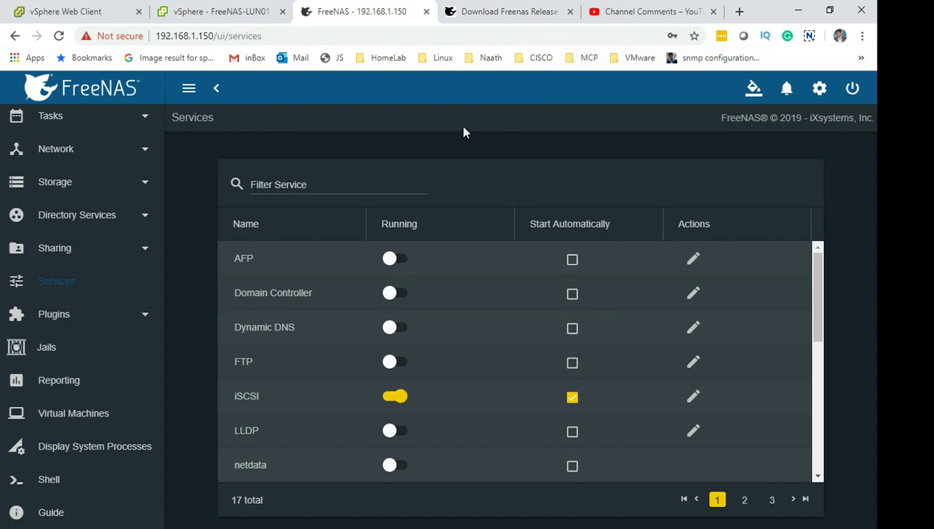
- Alt+Tab back to the PowerPoint Slide Show at the Prepare ESXi Host slide
key(alt+Tab)
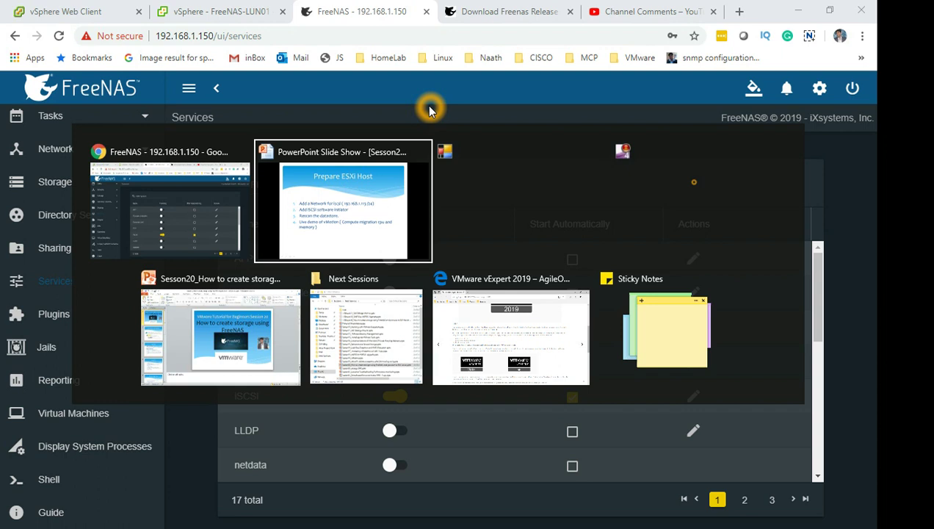